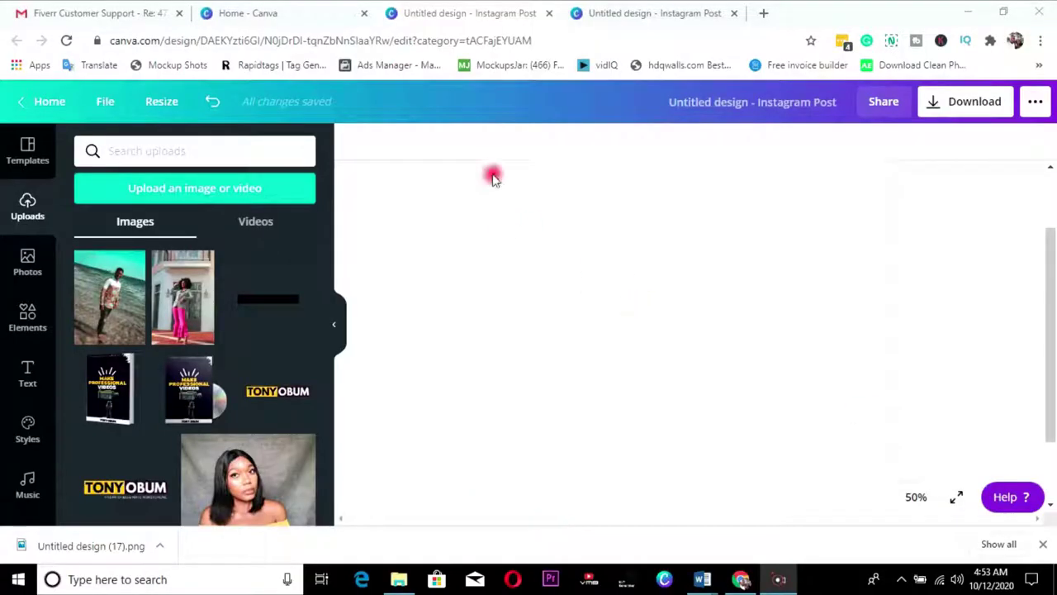
Step: Close the extra Untitled design tab and return to the blank Instagram Post design
left_click(291, 7)
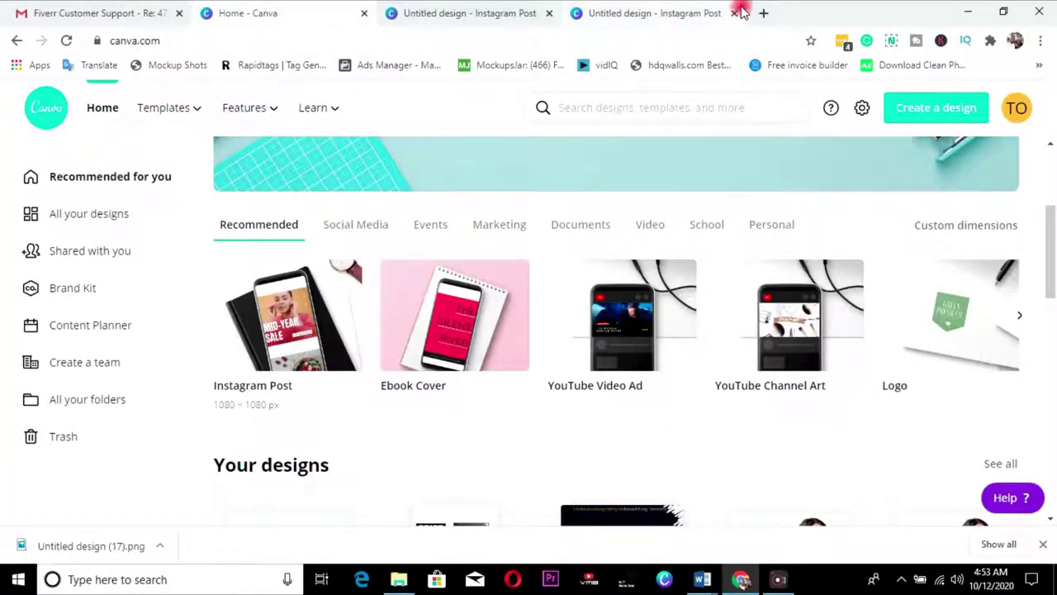
left_click(672, 13)
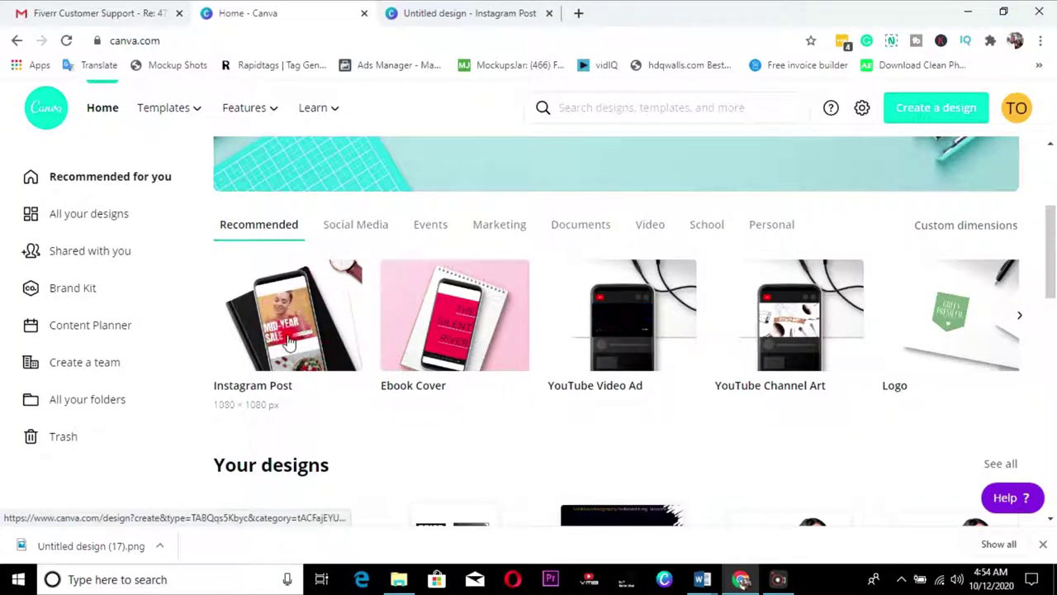
left_click(413, 10)
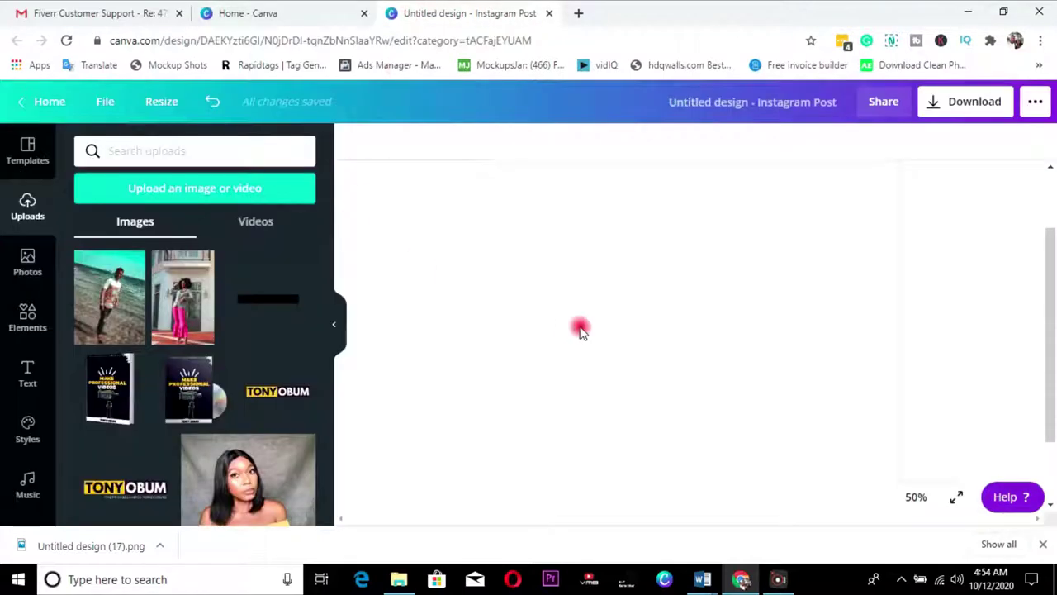
left_click_drag(1050, 281, 687, 224)
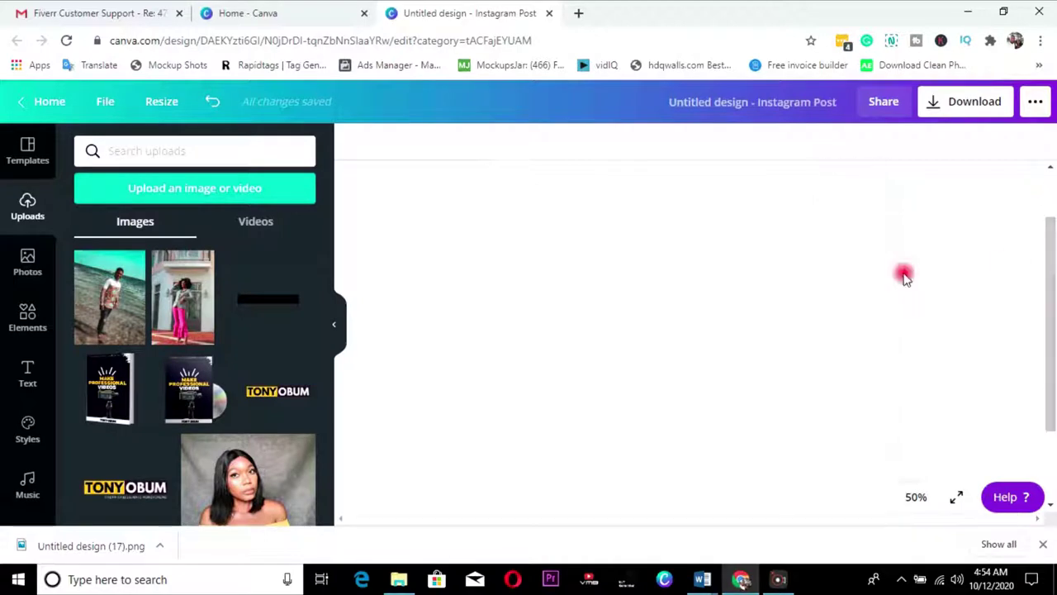
left_click_drag(1052, 314, 1052, 245)
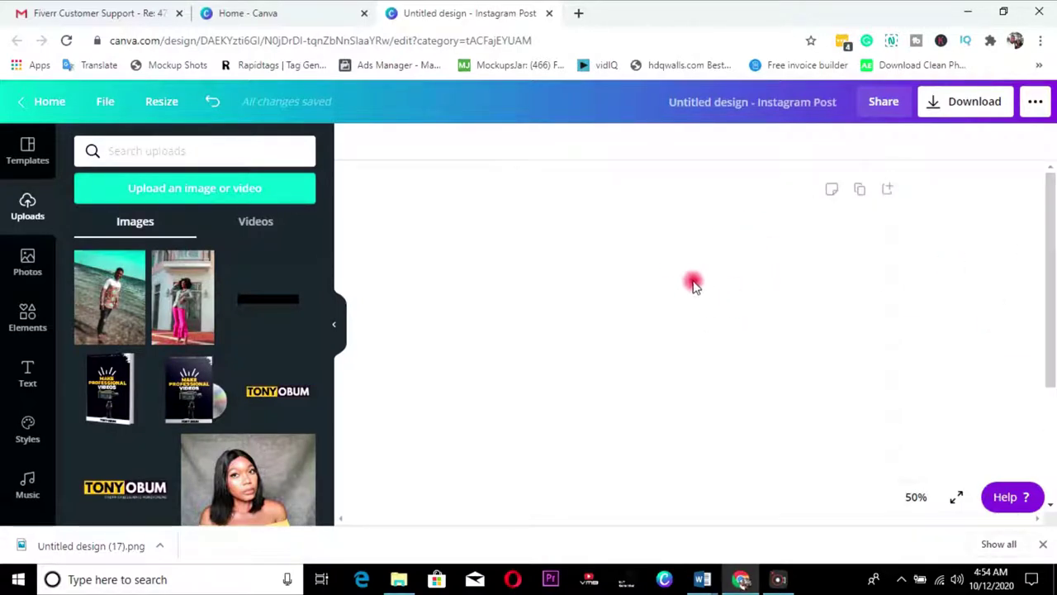
Step: Add the uploaded photo of the man on the beach from Uploads to the post
left_click(28, 170)
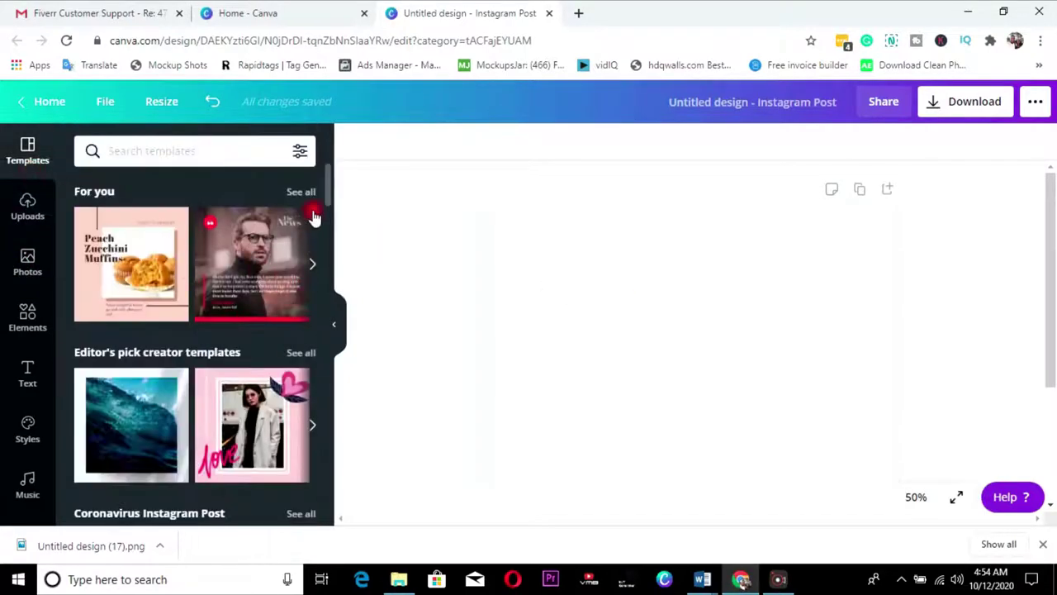
mouse_move(327, 191)
left_mouse_down()
mouse_move(325, 314)
mouse_move(332, 189)
left_mouse_up()
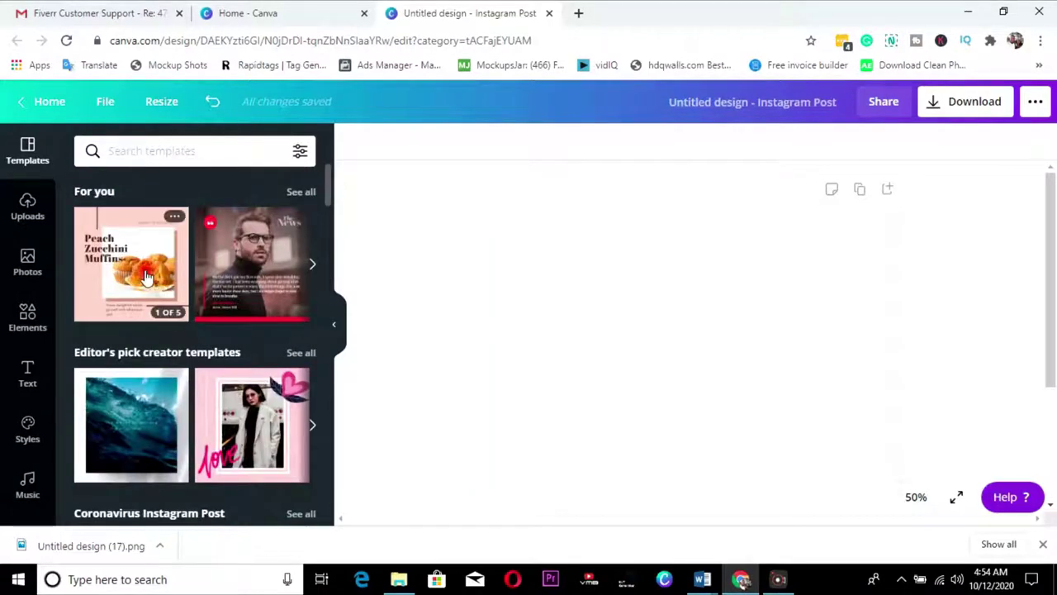
left_click(25, 213)
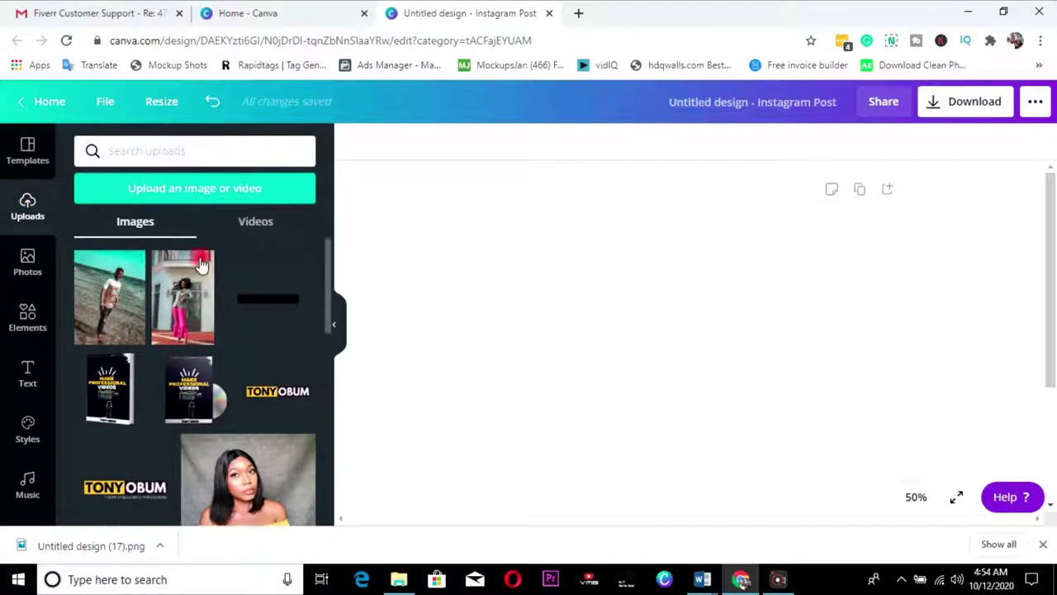
mouse_move(110, 297)
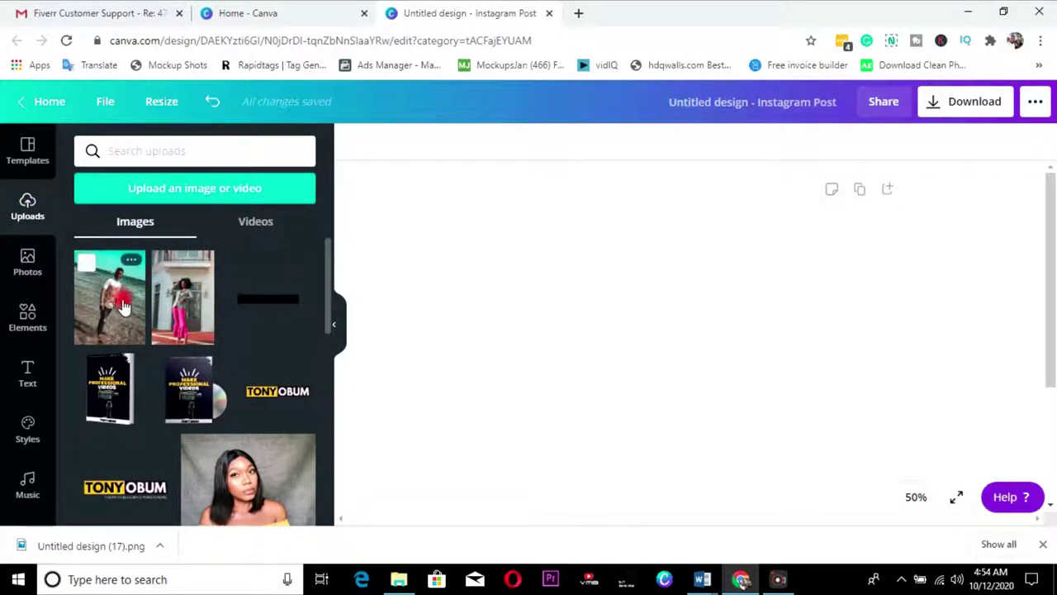
left_click(178, 192)
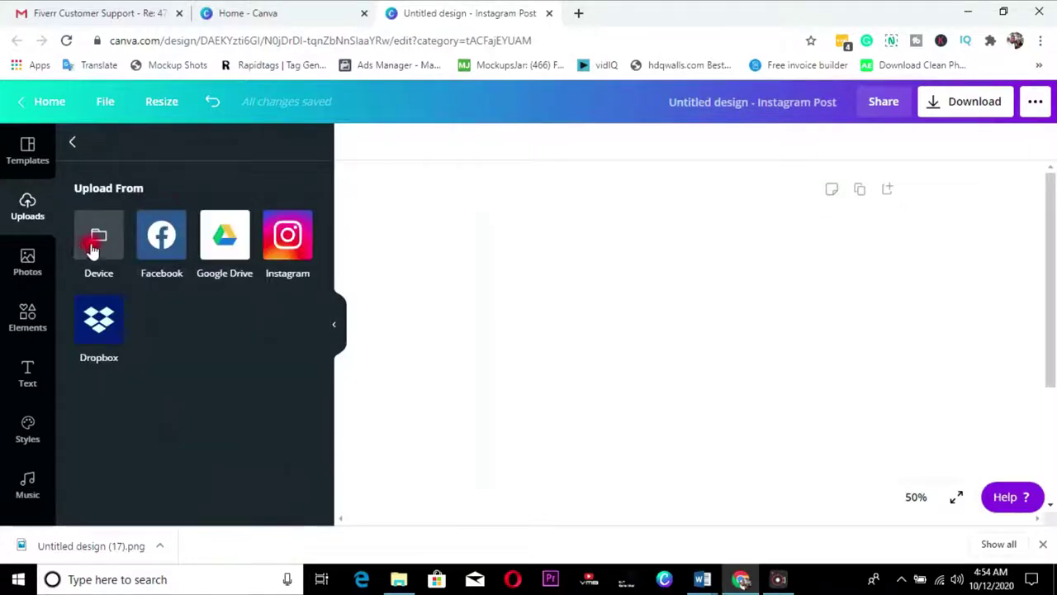
left_click(69, 147)
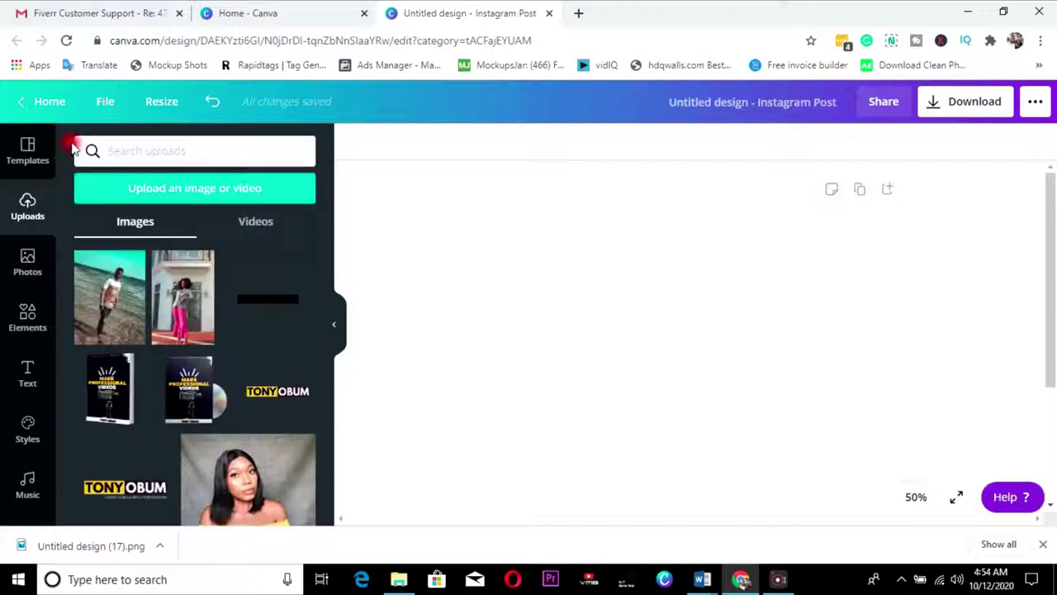
left_click(118, 297)
Step: Enlarge the beach photo on the page by dragging its corner handle
left_click(423, 428)
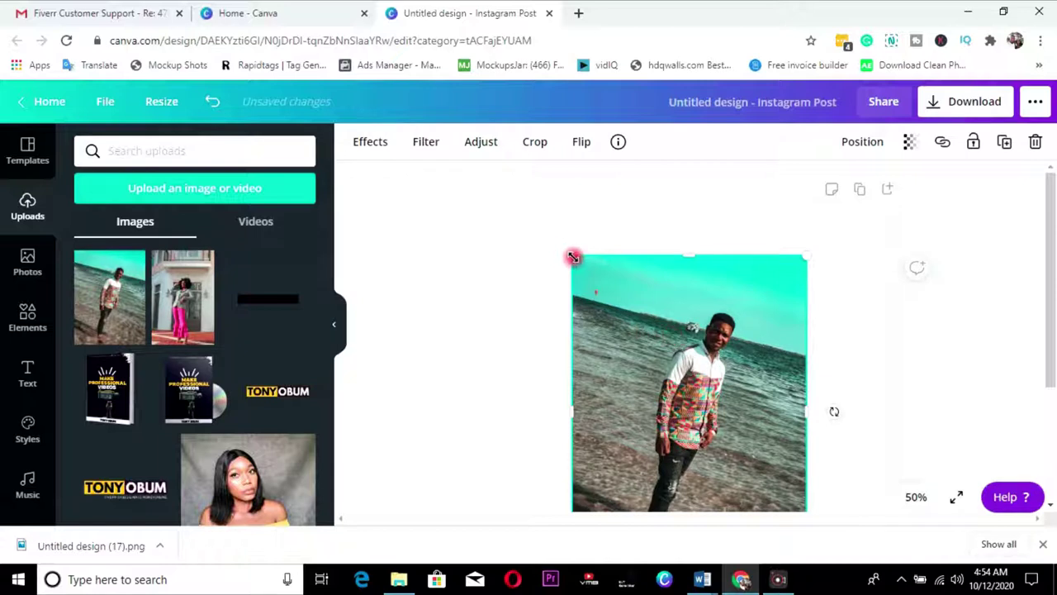
left_click_drag(573, 257, 548, 223)
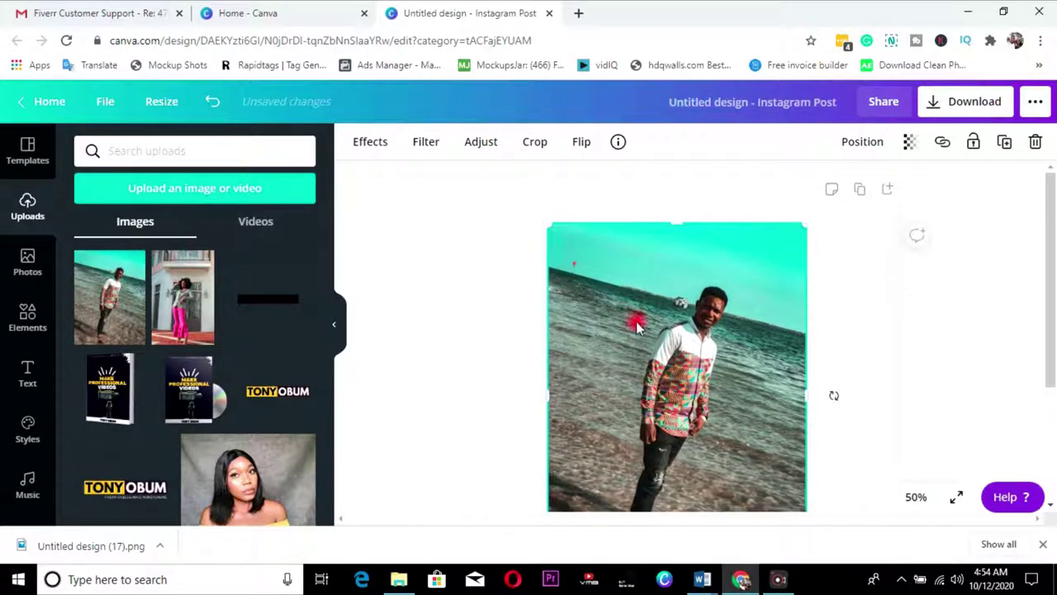
left_click_drag(637, 328, 648, 330)
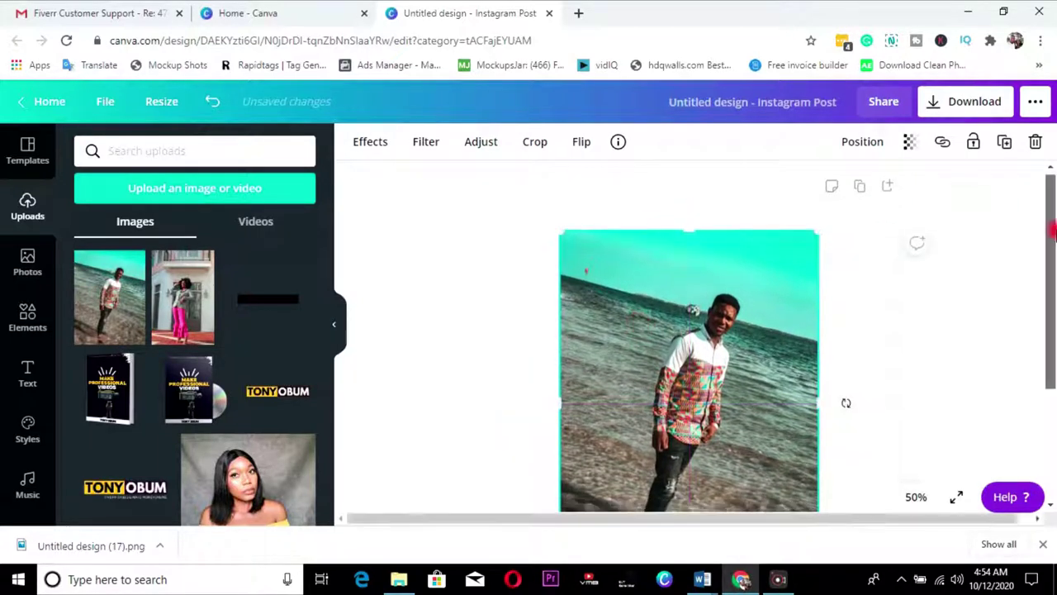
left_click_drag(1052, 236, 1051, 242)
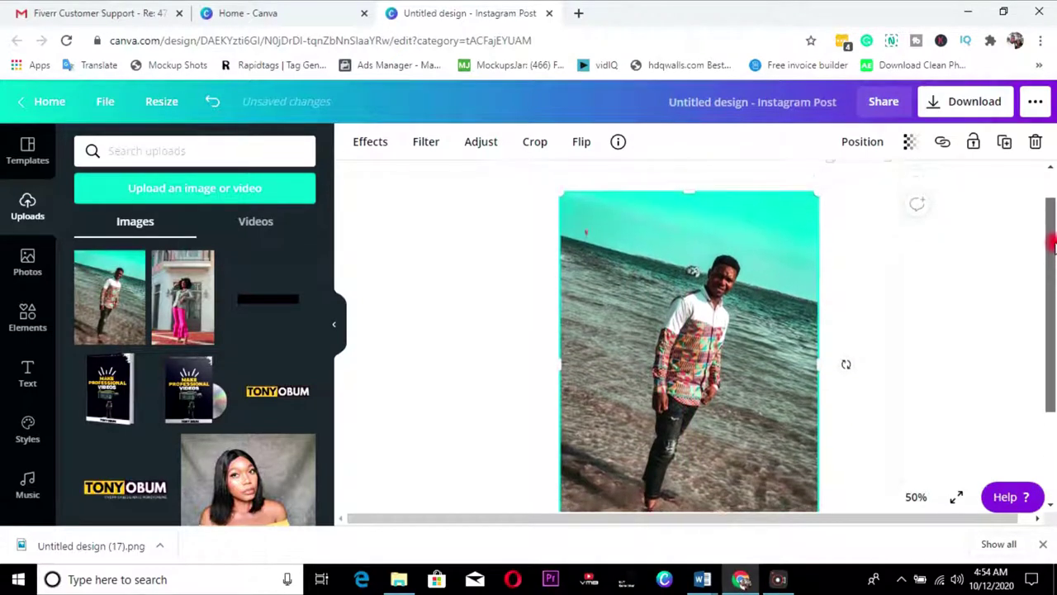
Step: Duplicate the beach photo and offset the copy down-left, overlapping the original
left_click(699, 254)
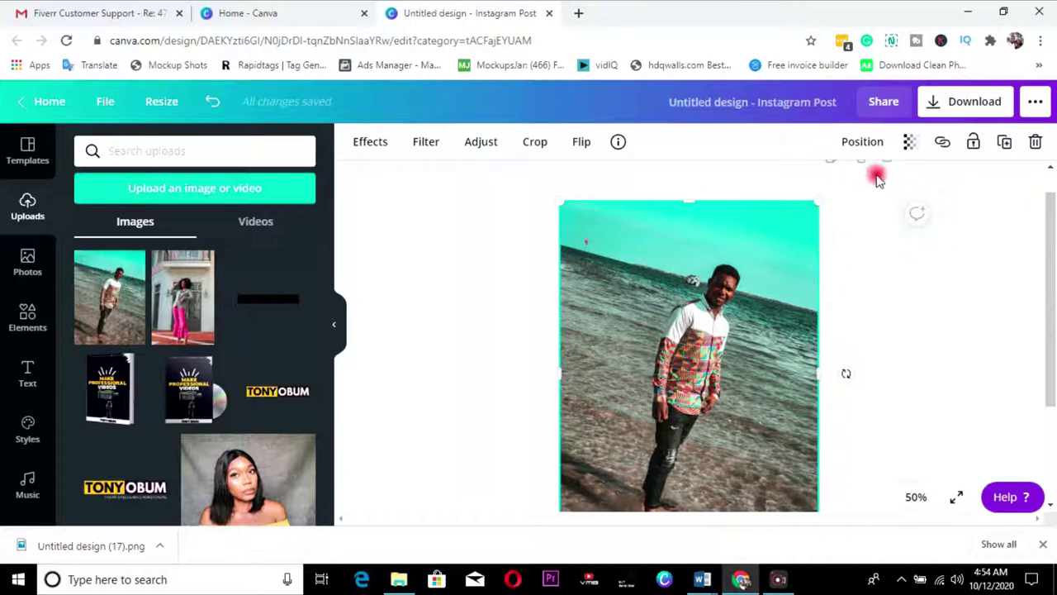
left_click(1005, 143)
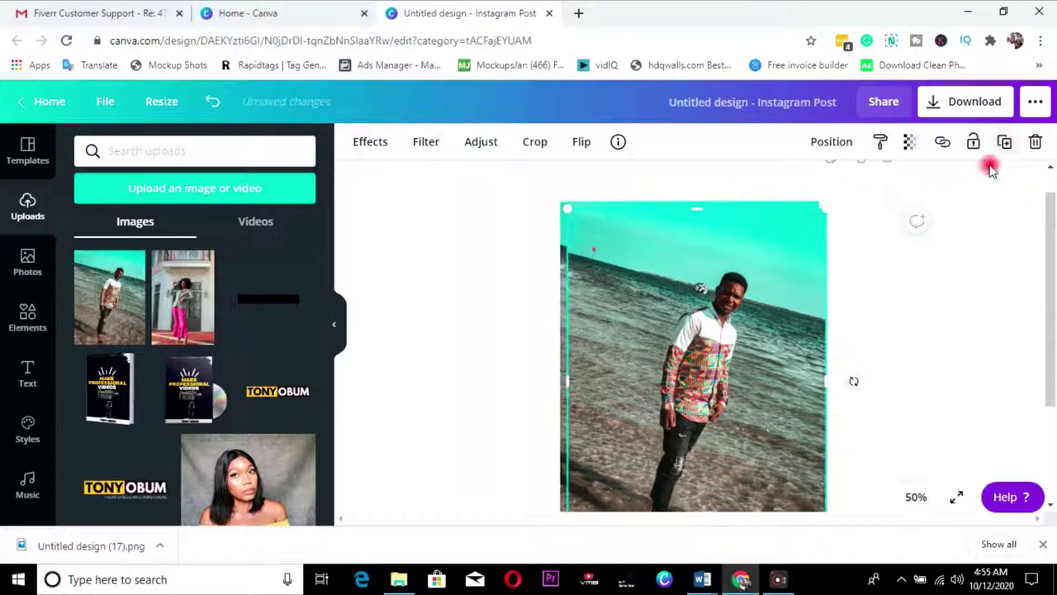
left_click_drag(753, 290, 707, 382)
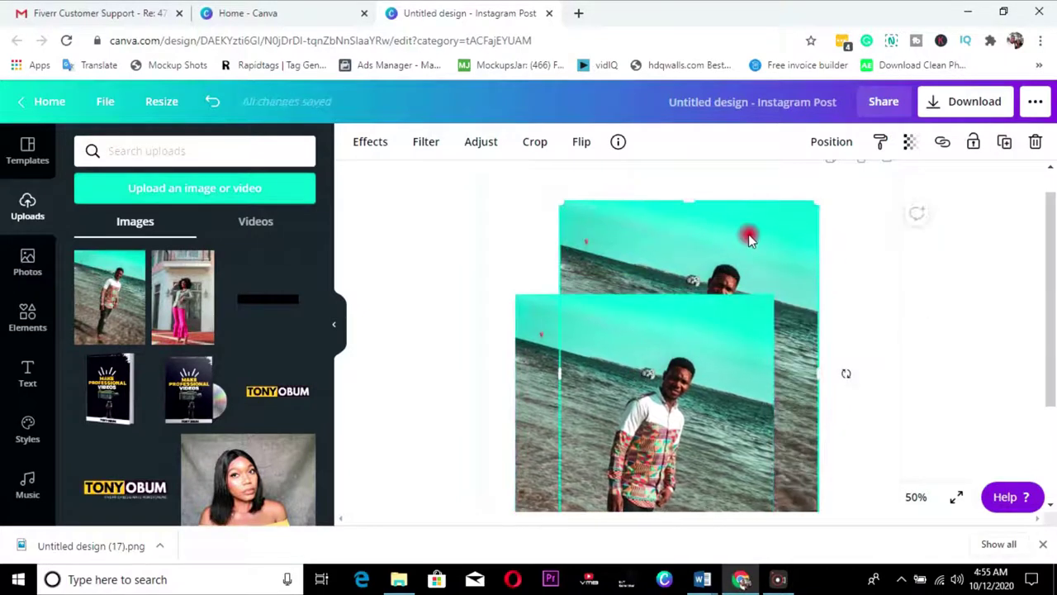
left_click(529, 345)
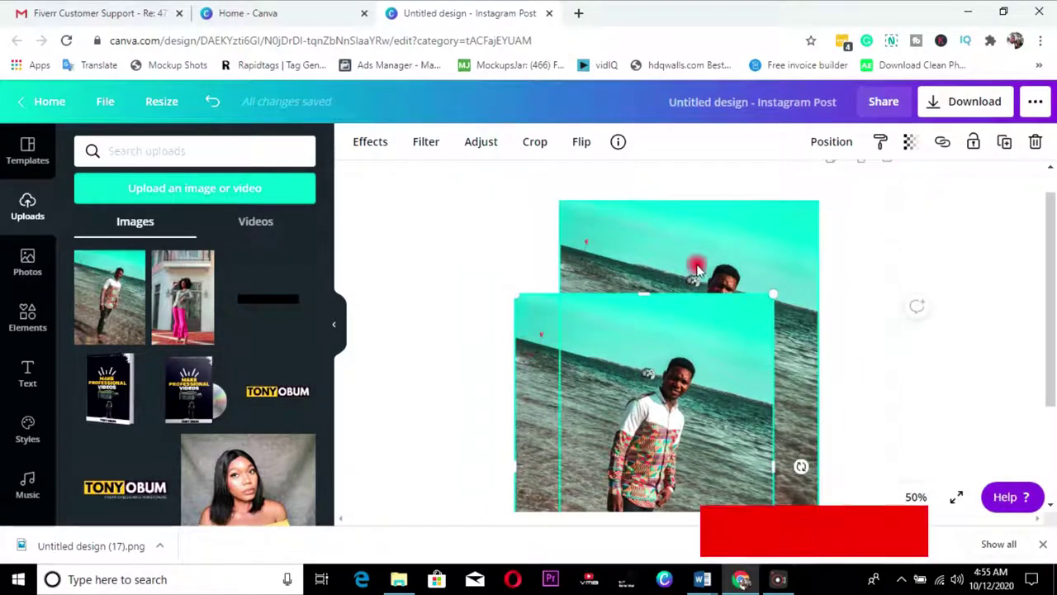
left_click(696, 233)
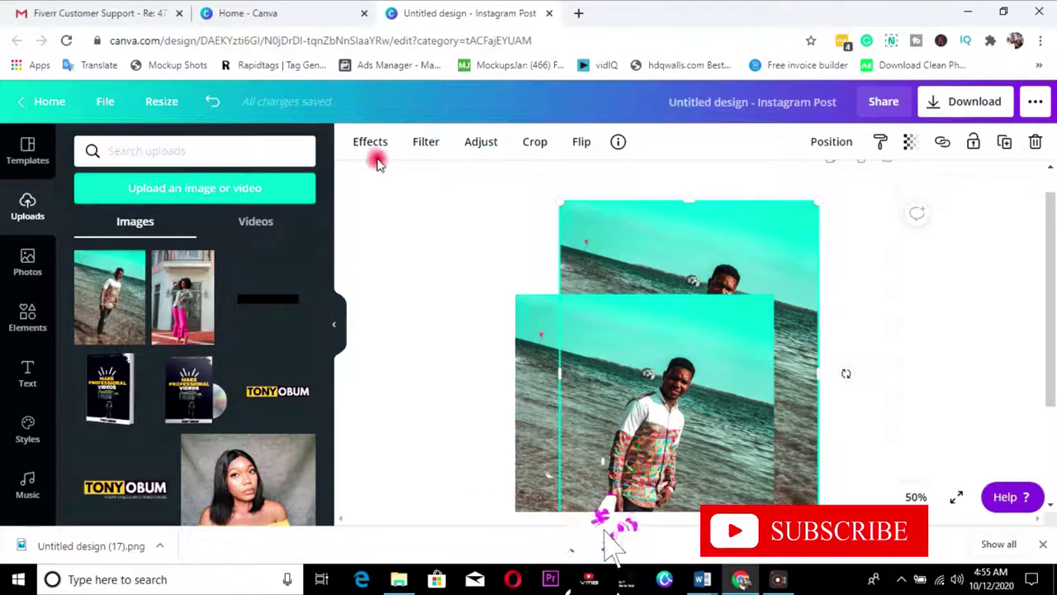
Step: Set the upper photo's blur to 8 and align the sharp copy exactly over it
left_click(479, 145)
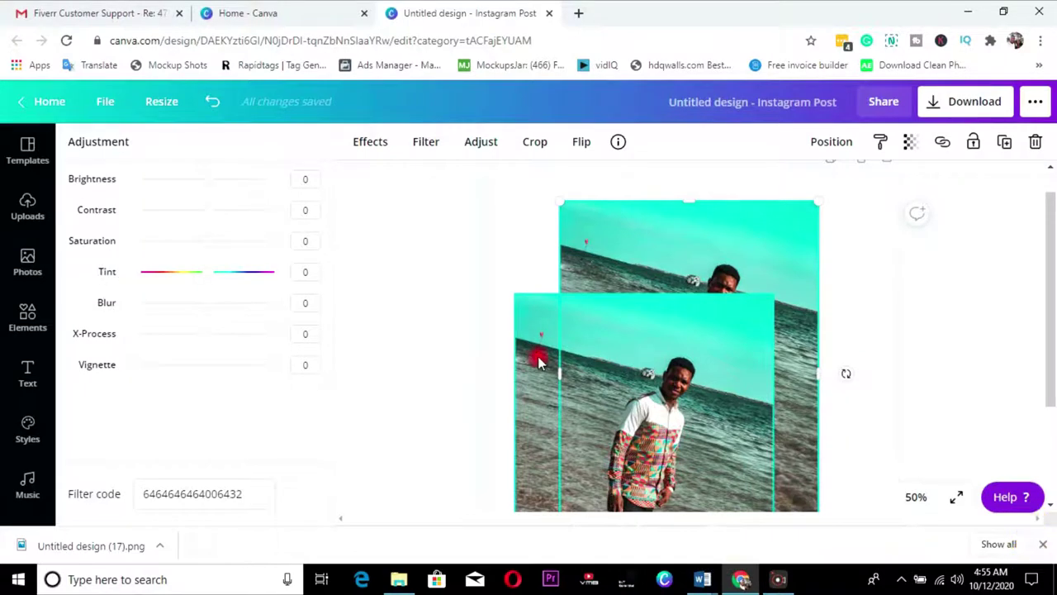
left_click_drag(537, 358, 522, 425)
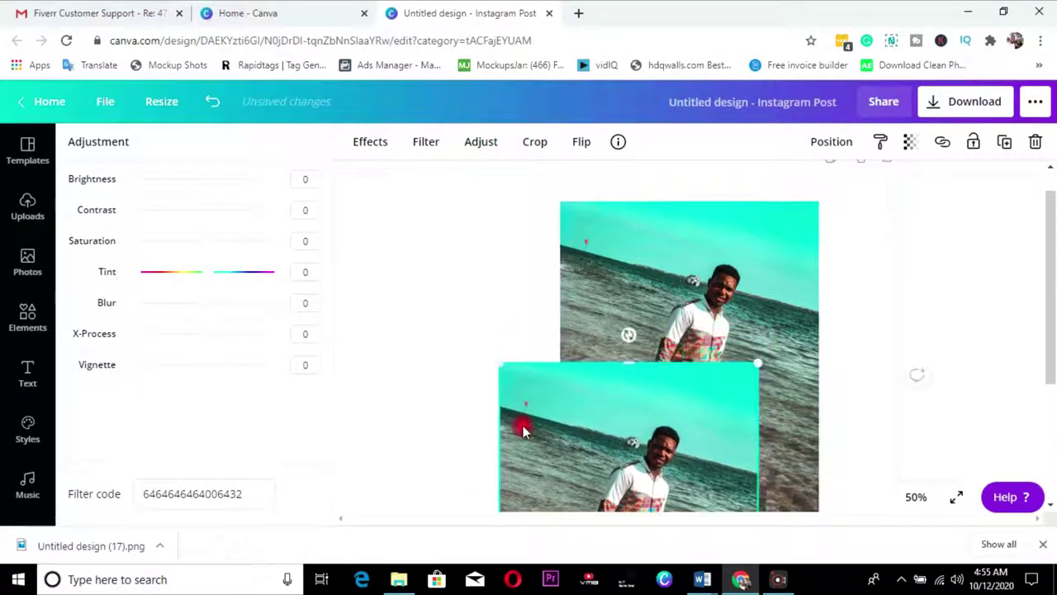
left_click(659, 279)
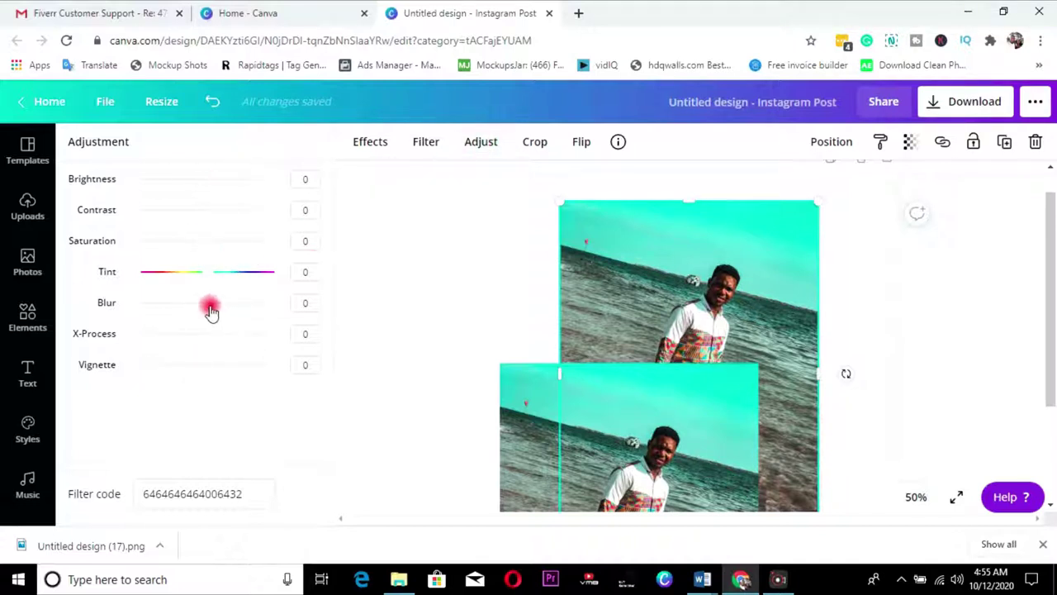
mouse_move(210, 310)
left_mouse_down()
mouse_move(261, 312)
mouse_move(213, 311)
left_mouse_up()
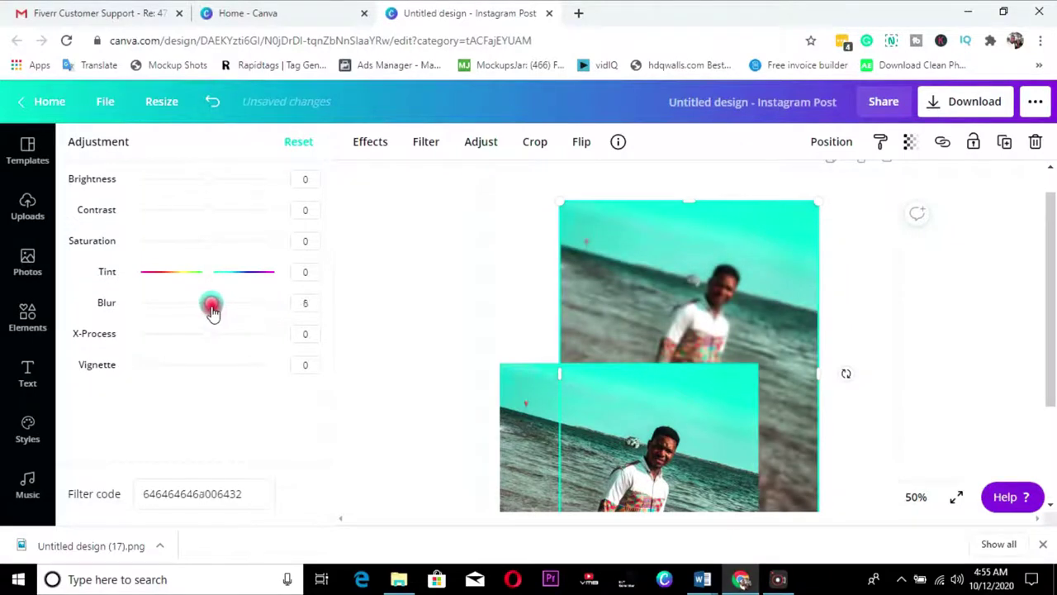
mouse_move(211, 307)
left_mouse_down()
mouse_move(228, 308)
mouse_move(215, 308)
left_mouse_up()
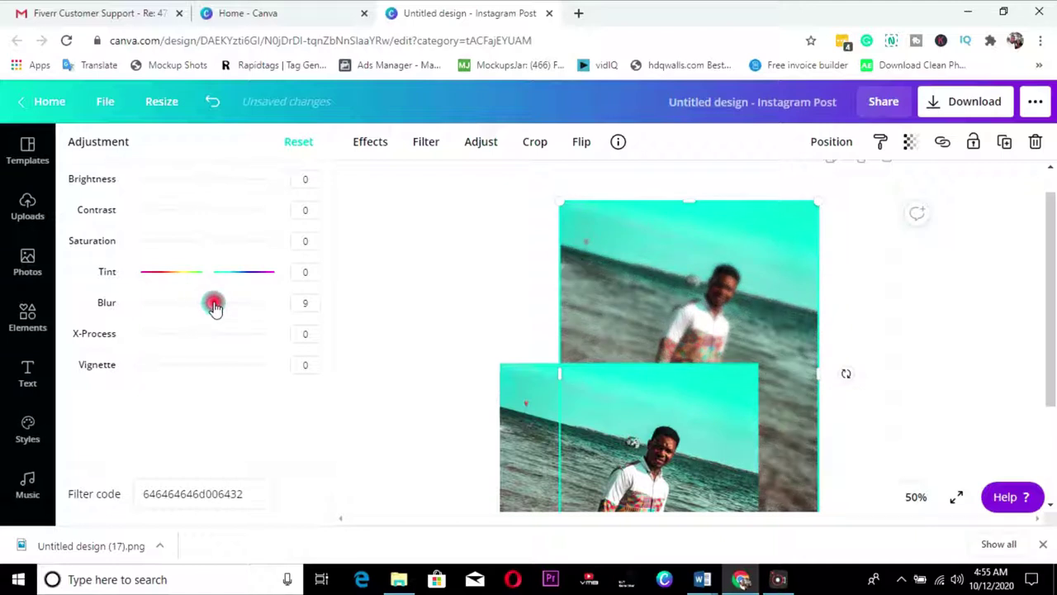
left_click_drag(215, 307, 214, 307)
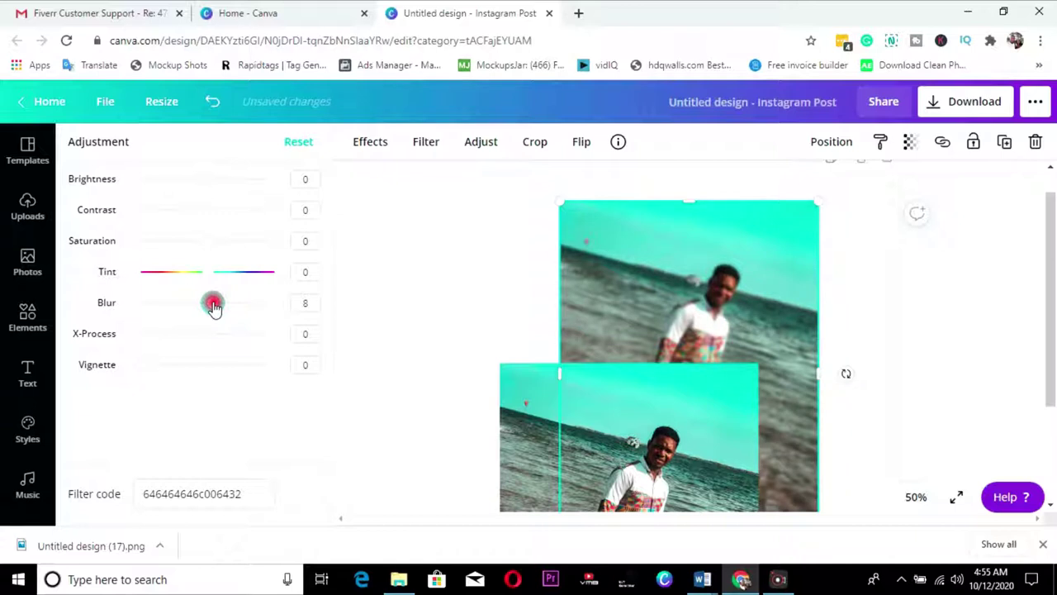
left_click(307, 304)
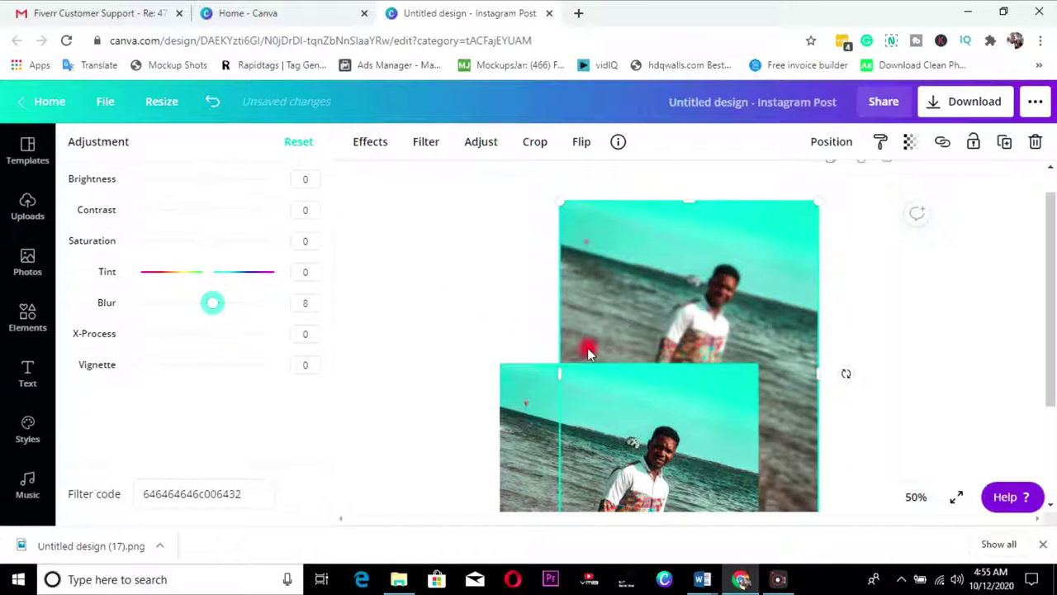
left_click(530, 420)
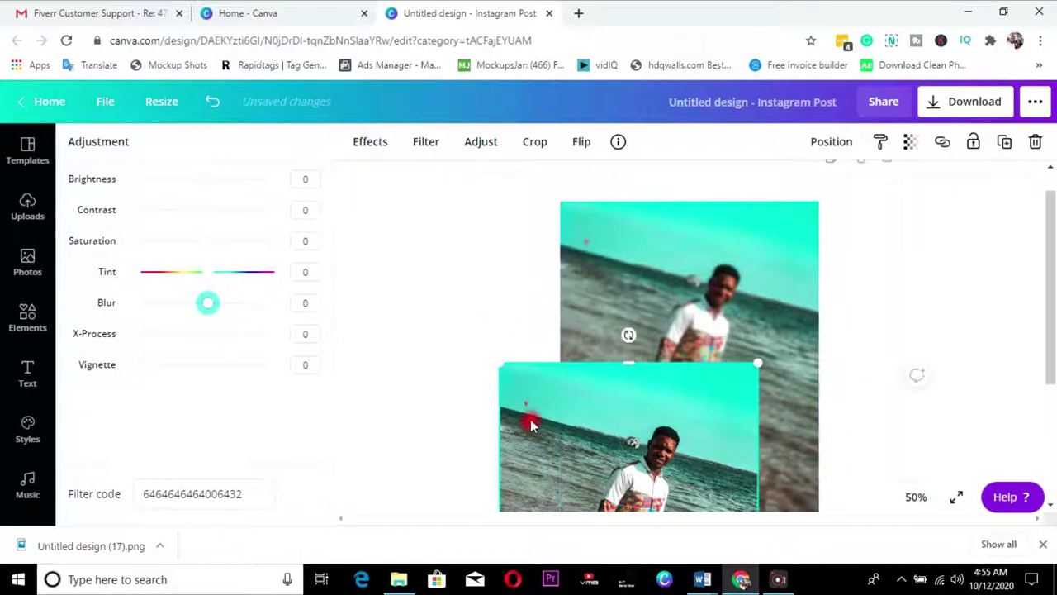
left_click_drag(604, 433, 667, 275)
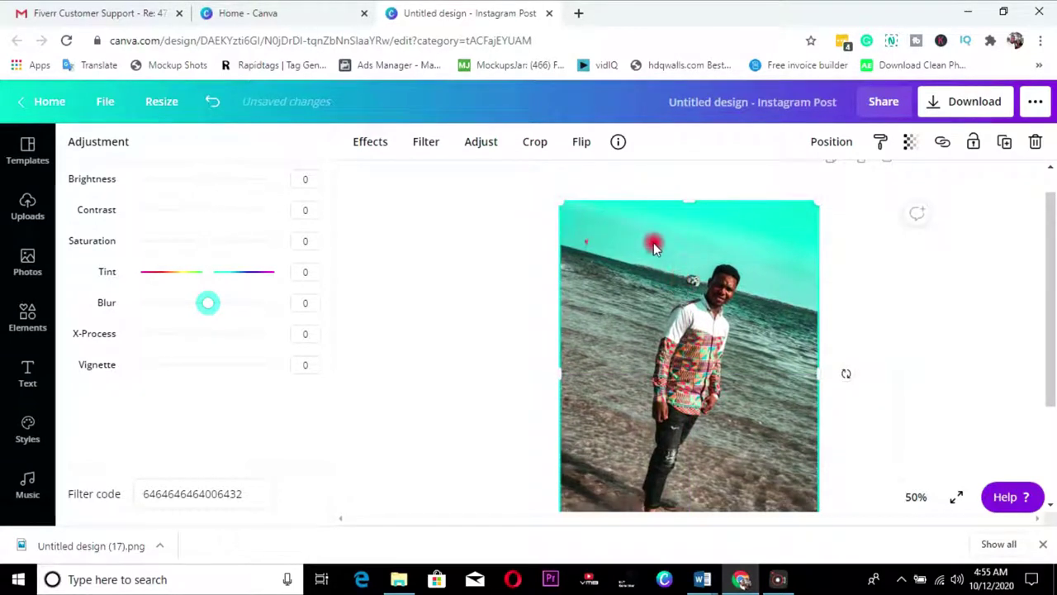
Step: Apply the Background Remover effect to the sharp top photo
left_click(371, 143)
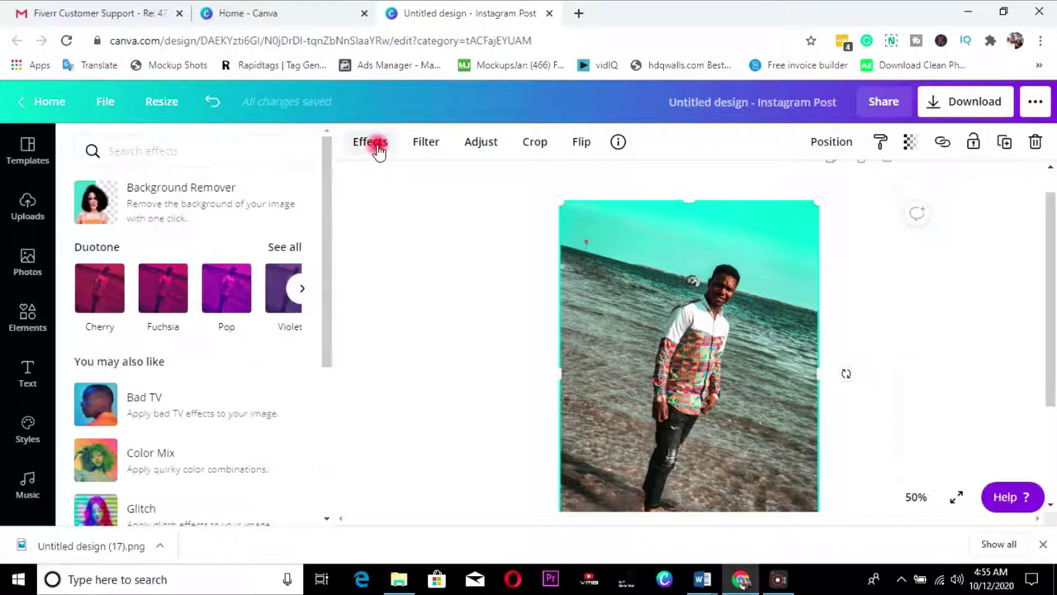
left_click(198, 206)
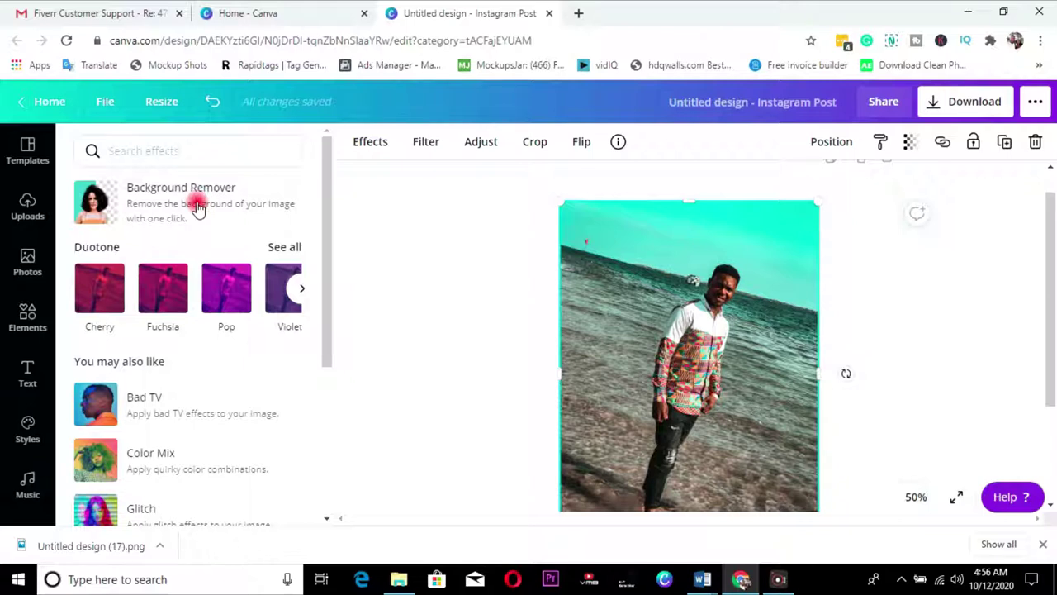
left_click(198, 207)
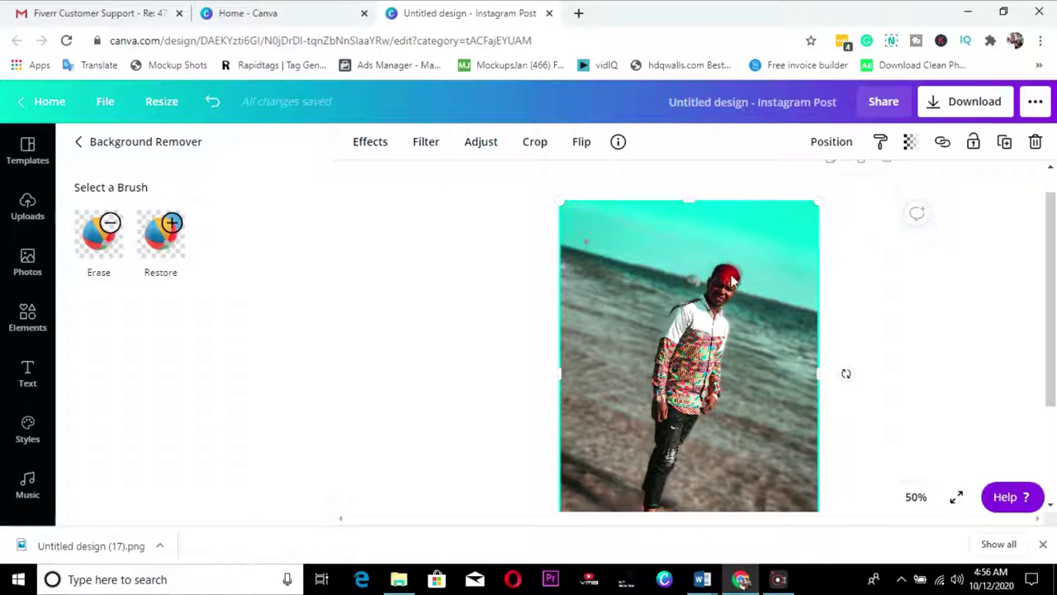
Step: Align the cut-out man over the blurred photo and download the post as PNG
mouse_move(708, 335)
left_mouse_down()
mouse_move(725, 304)
mouse_move(734, 337)
mouse_move(711, 335)
left_mouse_up()
left_click(869, 244)
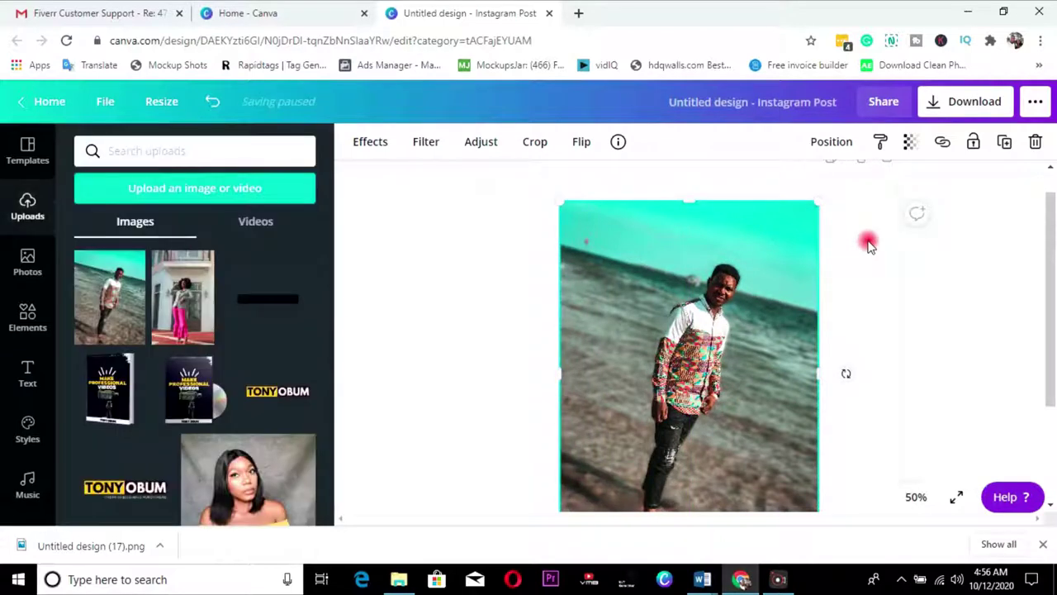
left_click_drag(1054, 248, 1053, 273)
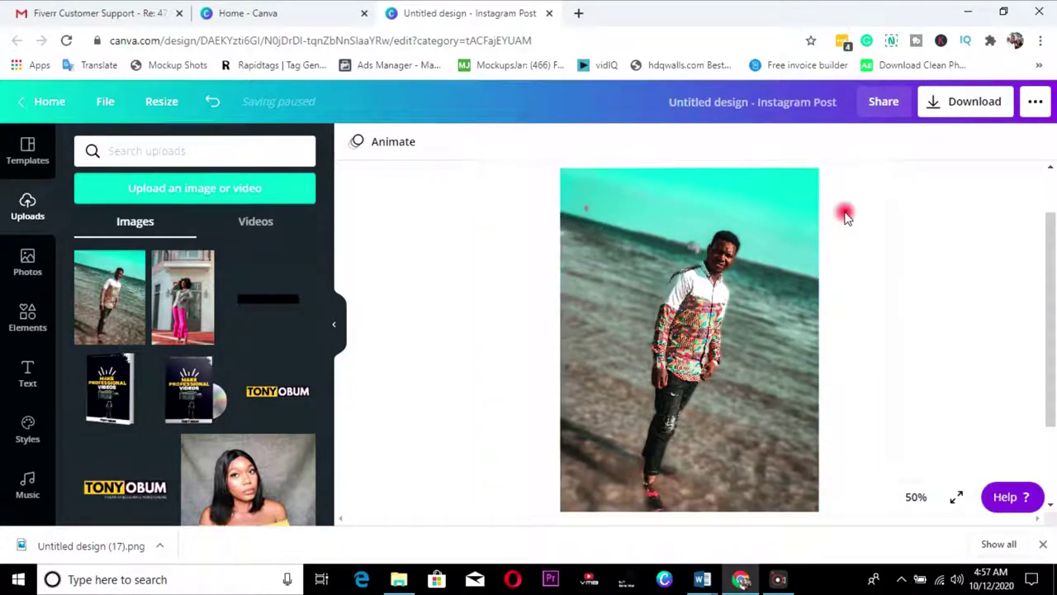
left_click(968, 108)
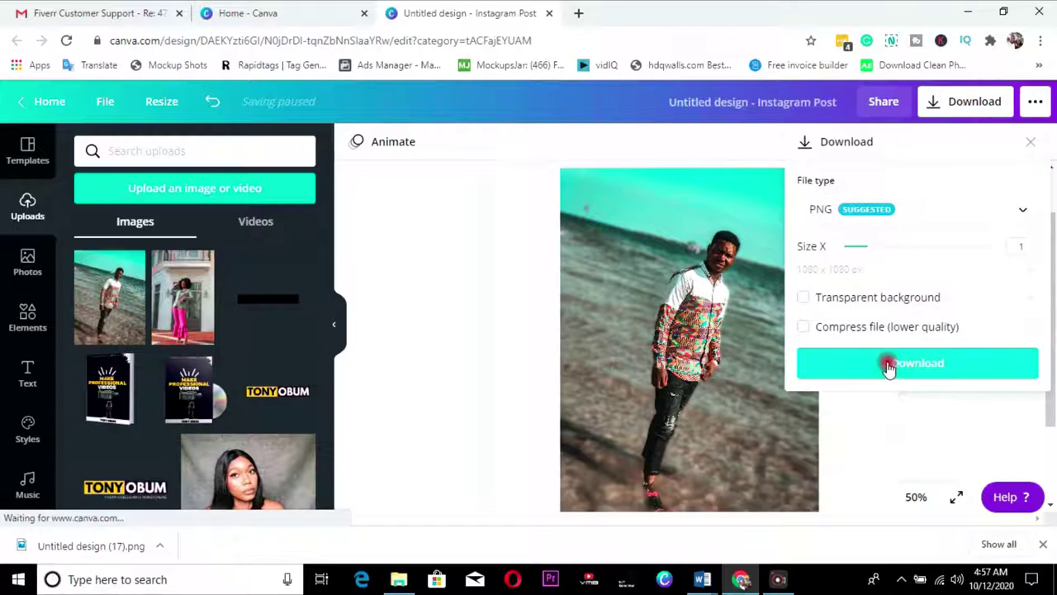
left_click(887, 366)
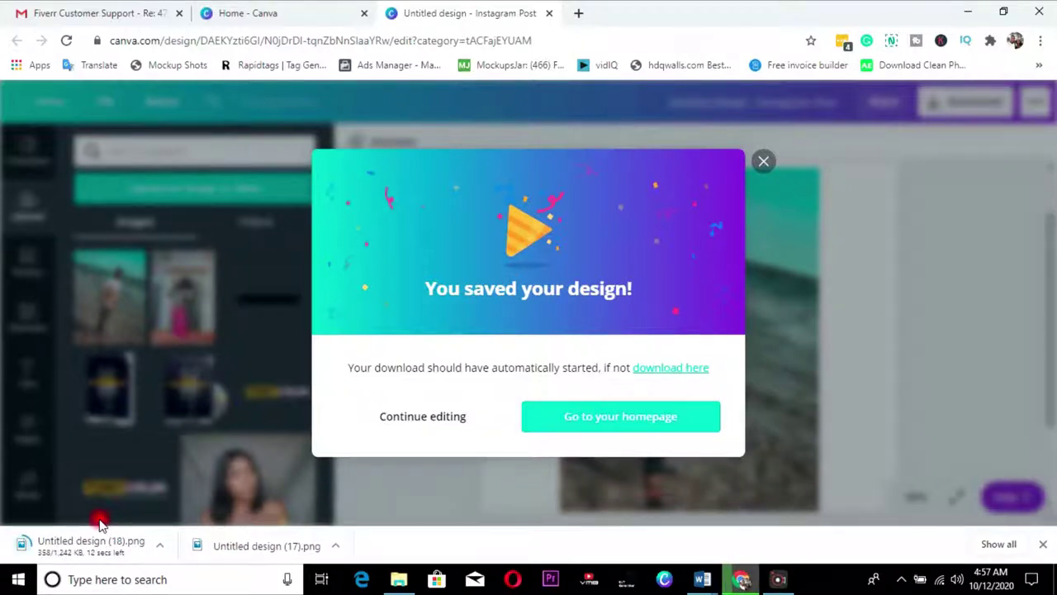
Step: Load YouTube in a new tab, then return to Canva and open the downloaded PNG's options
left_click(578, 13)
type("y")
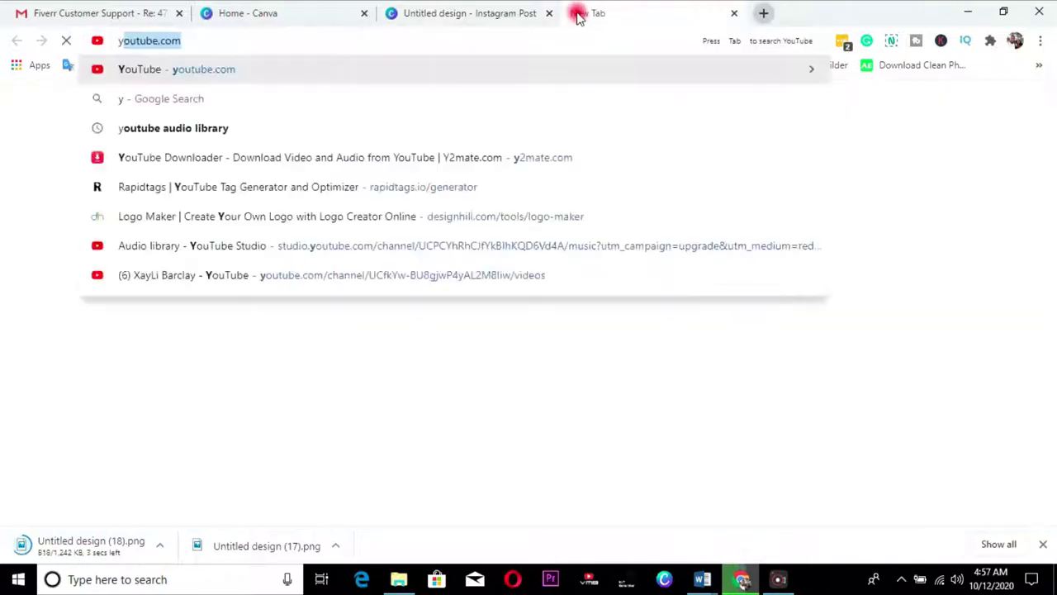
type("o")
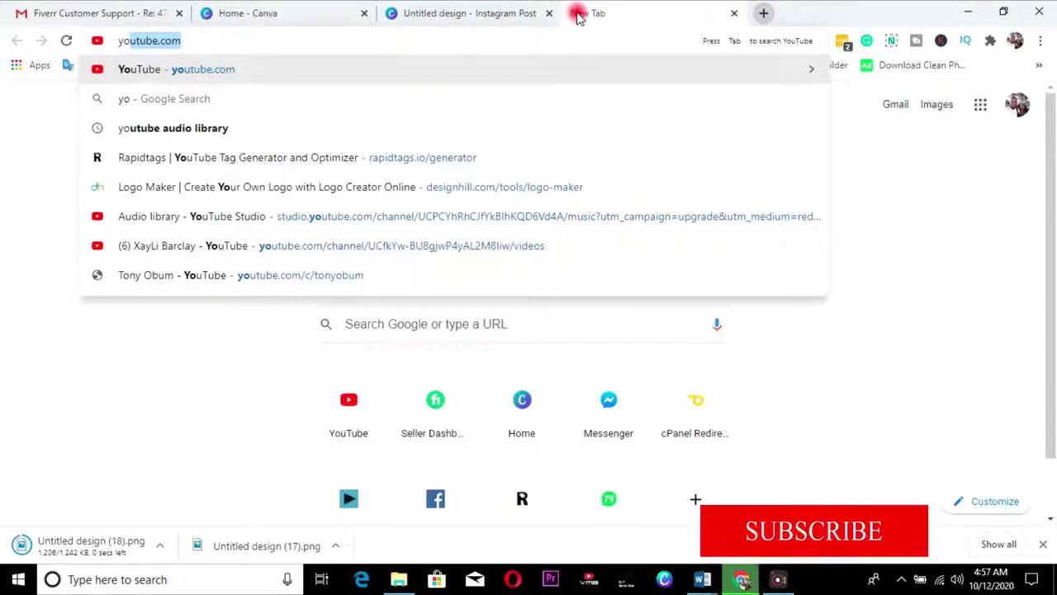
key("Return")
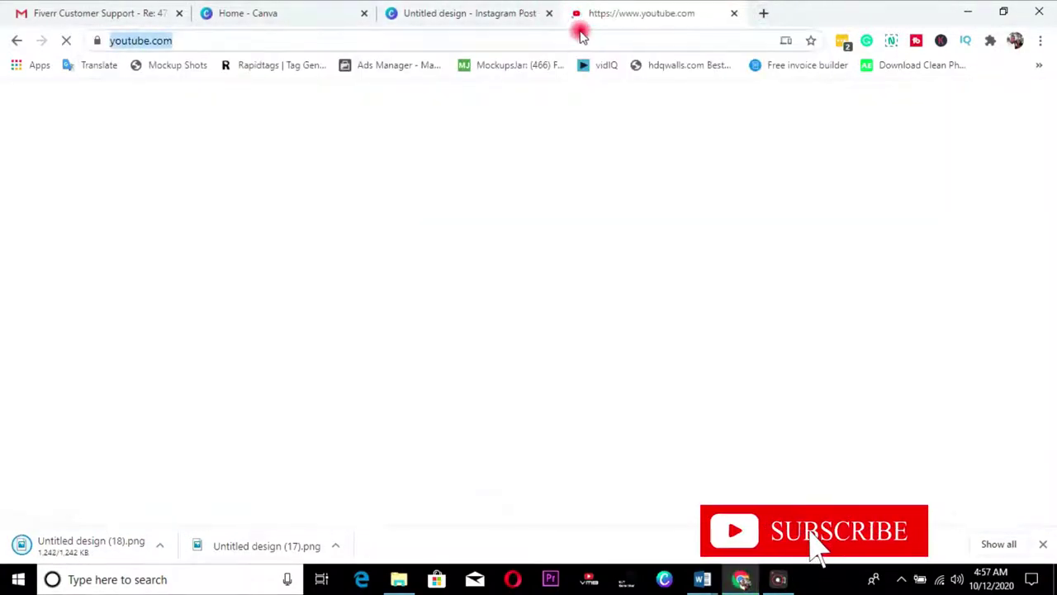
left_click(397, 12)
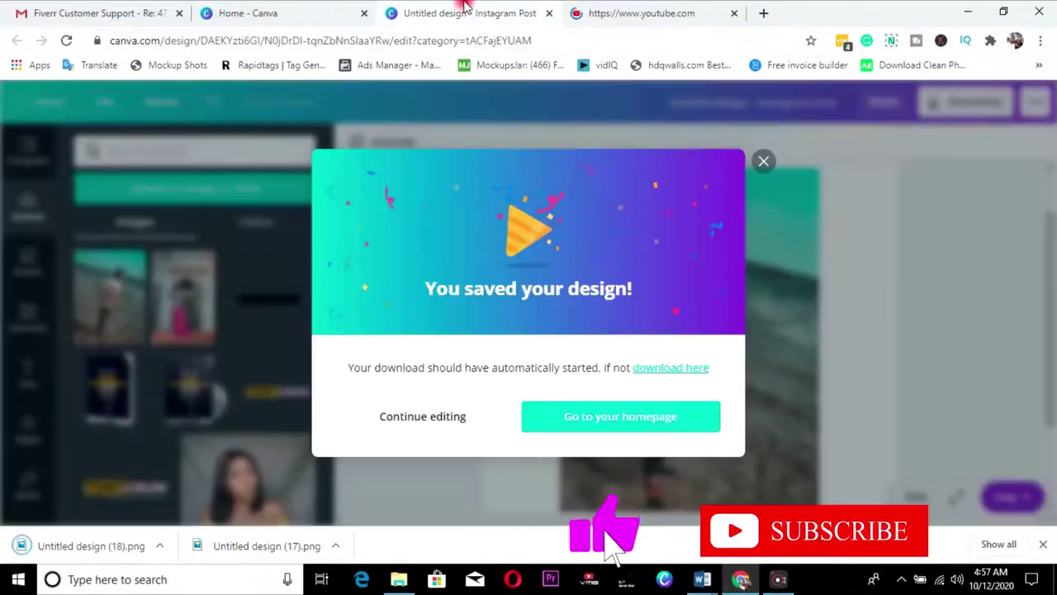
left_click(159, 545)
Step: Cut Untitled design (18) from Downloads and paste it onto the desktop
left_click(204, 494)
right_click(854, 353)
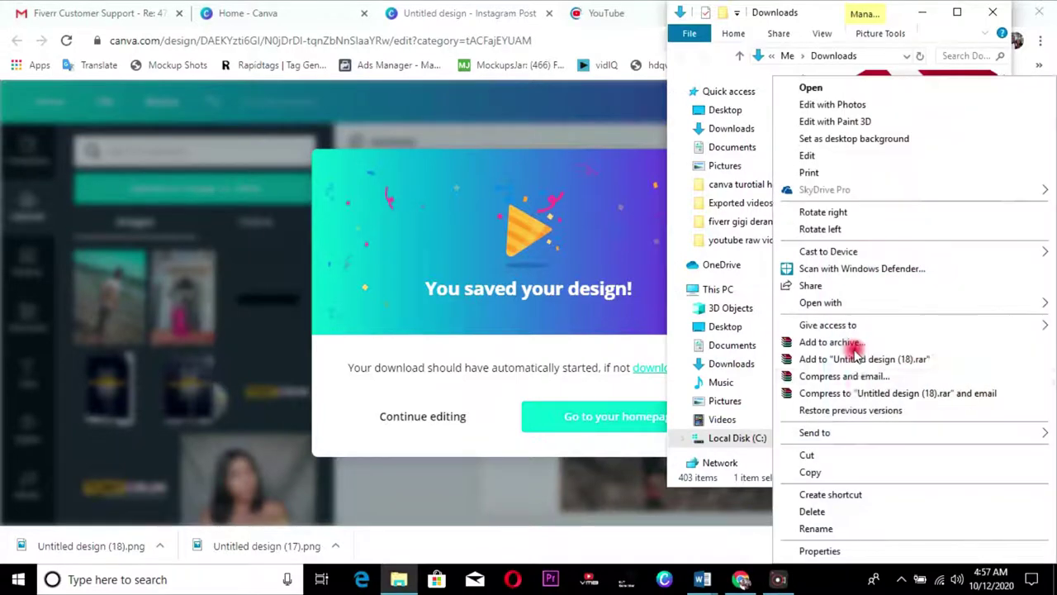
left_click(837, 452)
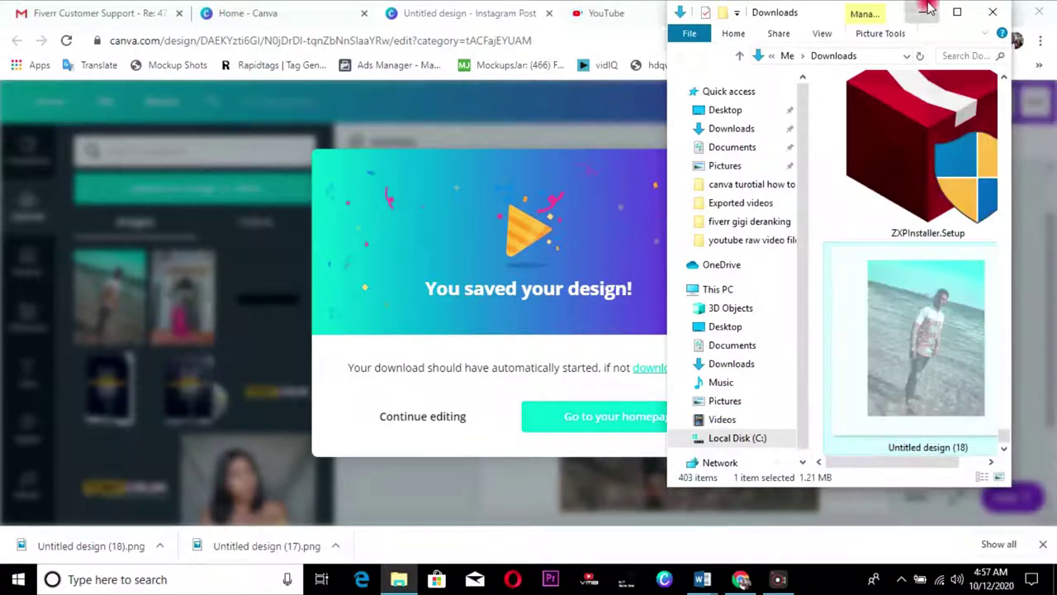
left_click(924, 10)
left_click(968, 10)
right_click(682, 88)
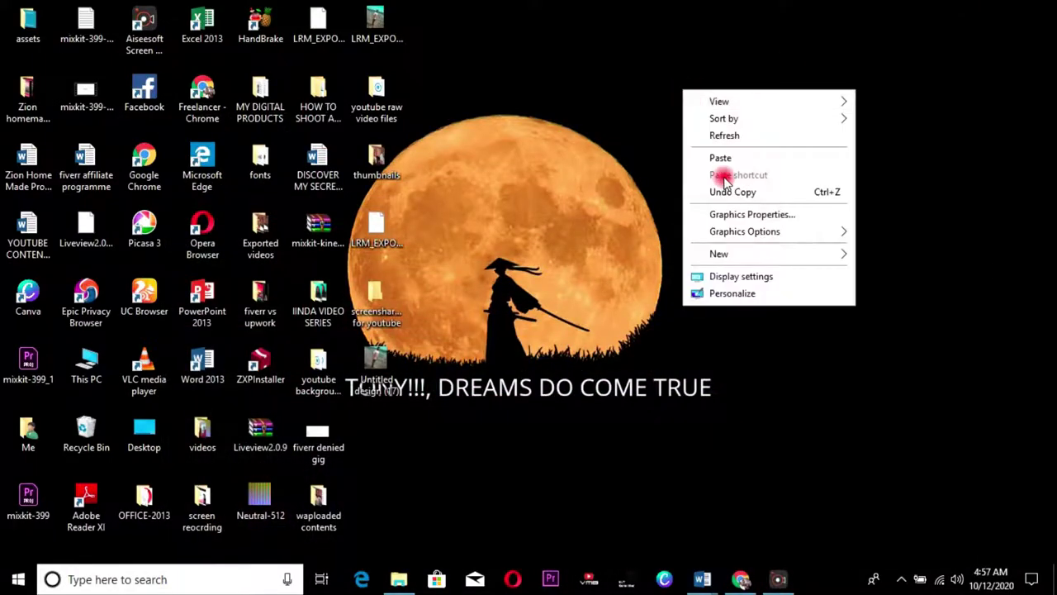
left_click(720, 159)
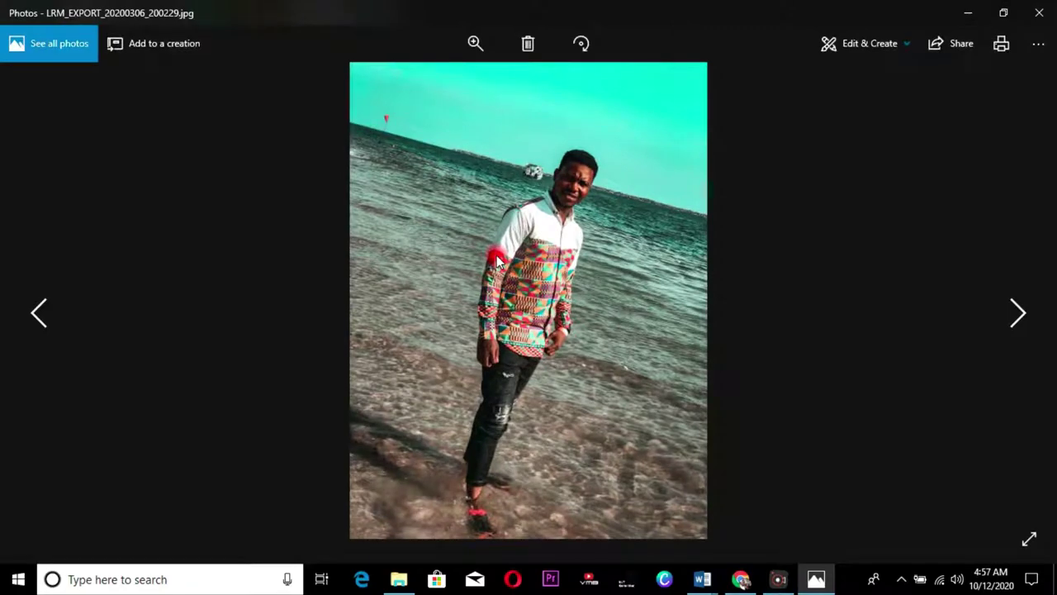
left_click(470, 44)
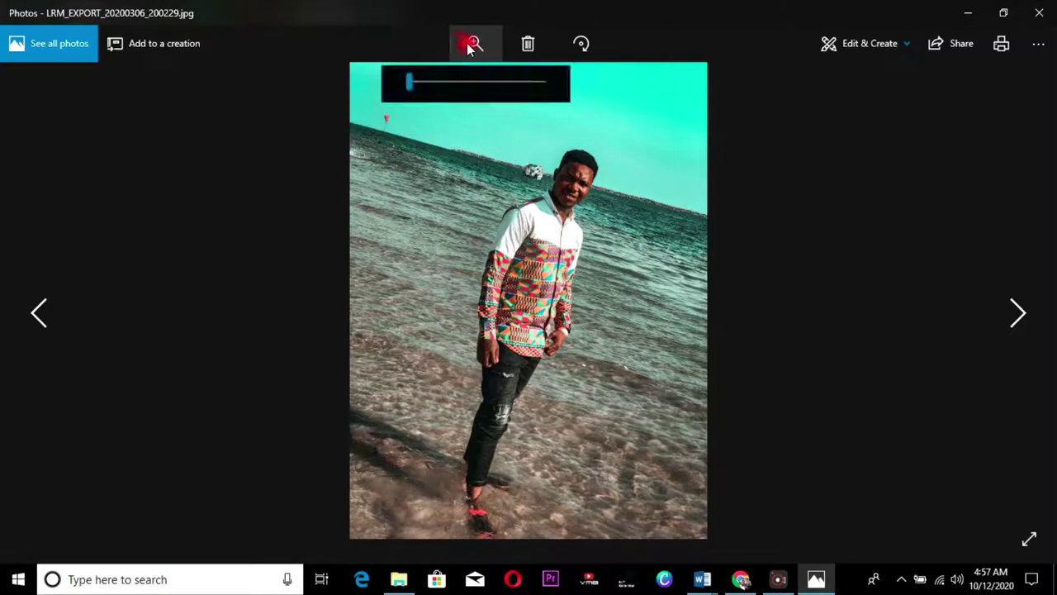
left_click_drag(460, 85, 416, 85)
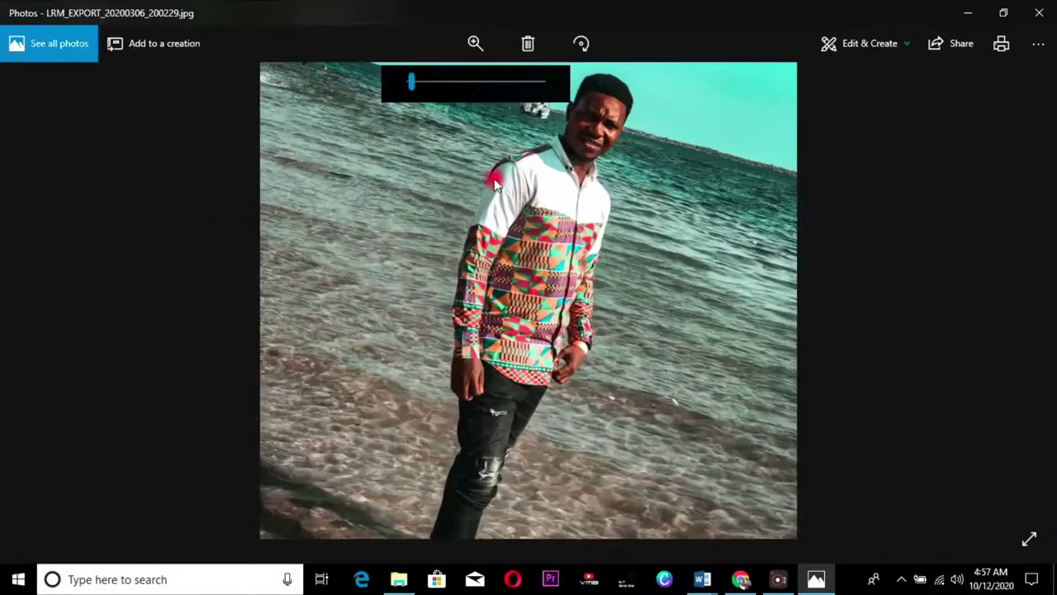
scroll(494, 178, "up", 1)
scroll(494, 179, "up", 1)
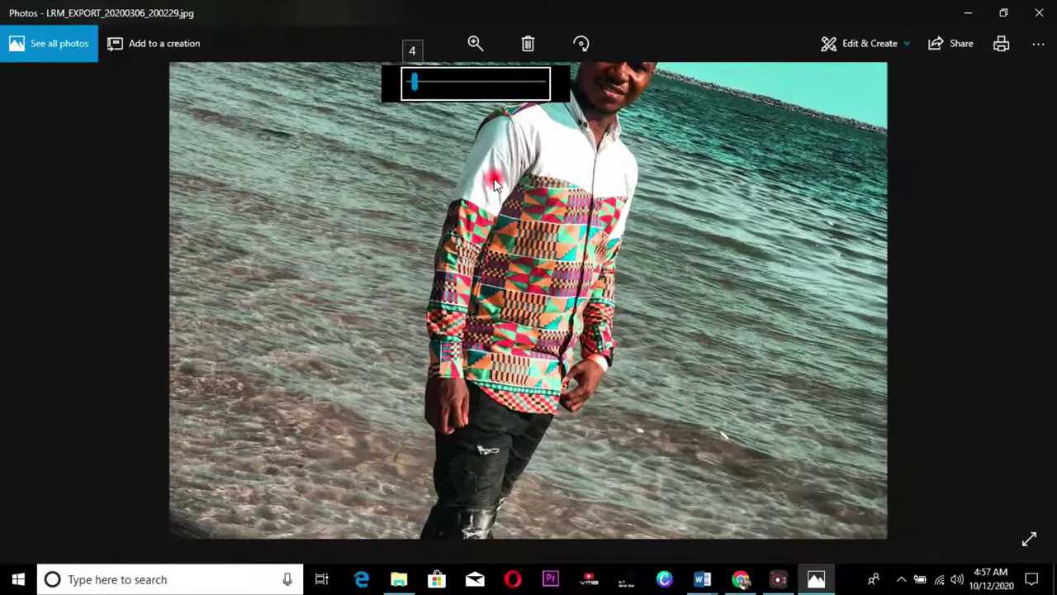
left_click(1039, 13)
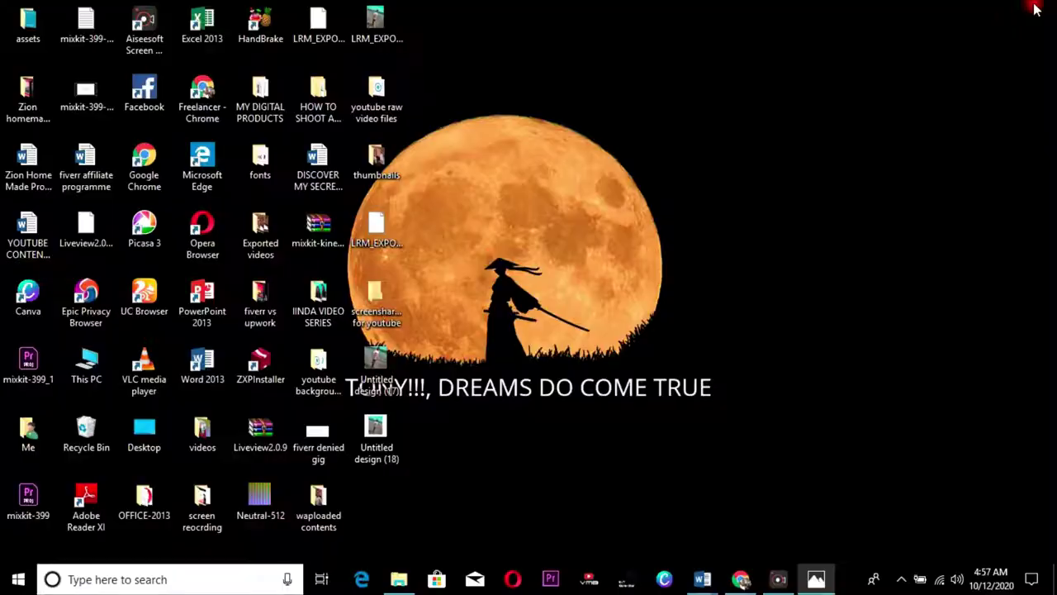
double_click(363, 445)
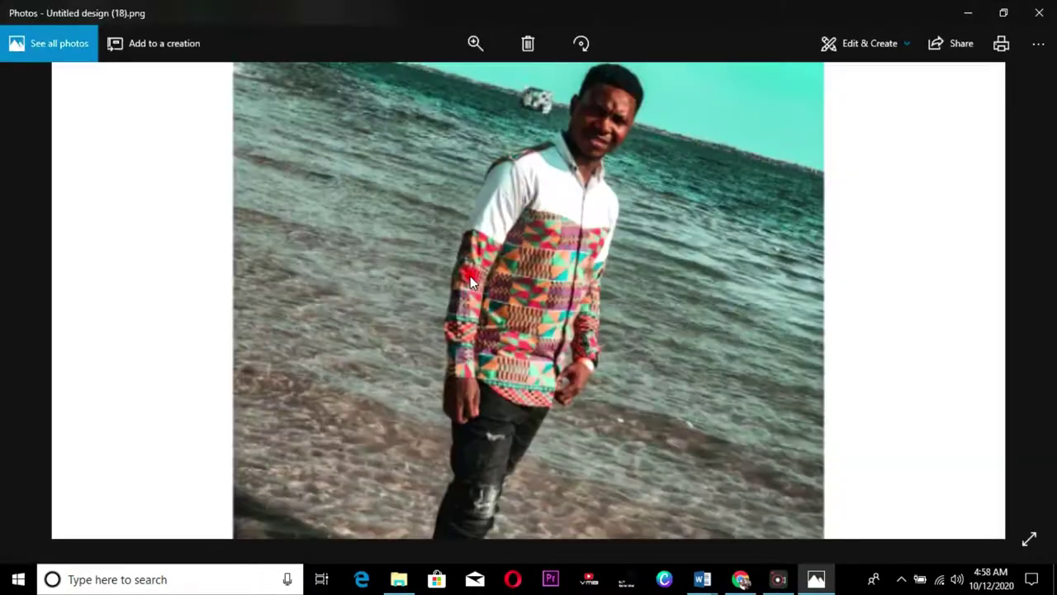
left_click_drag(627, 157, 631, 208)
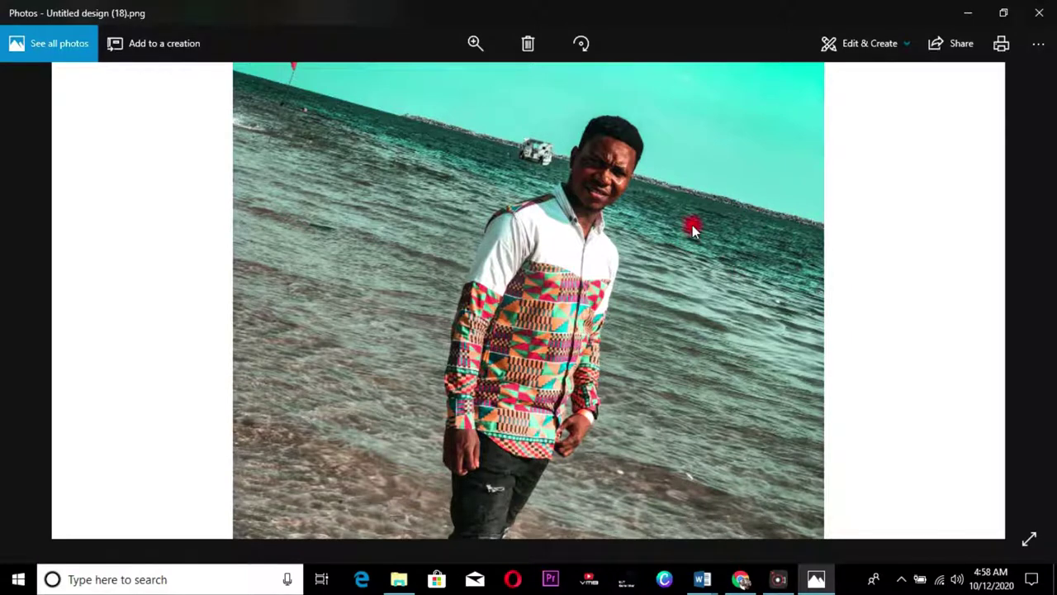
left_click(1026, 20)
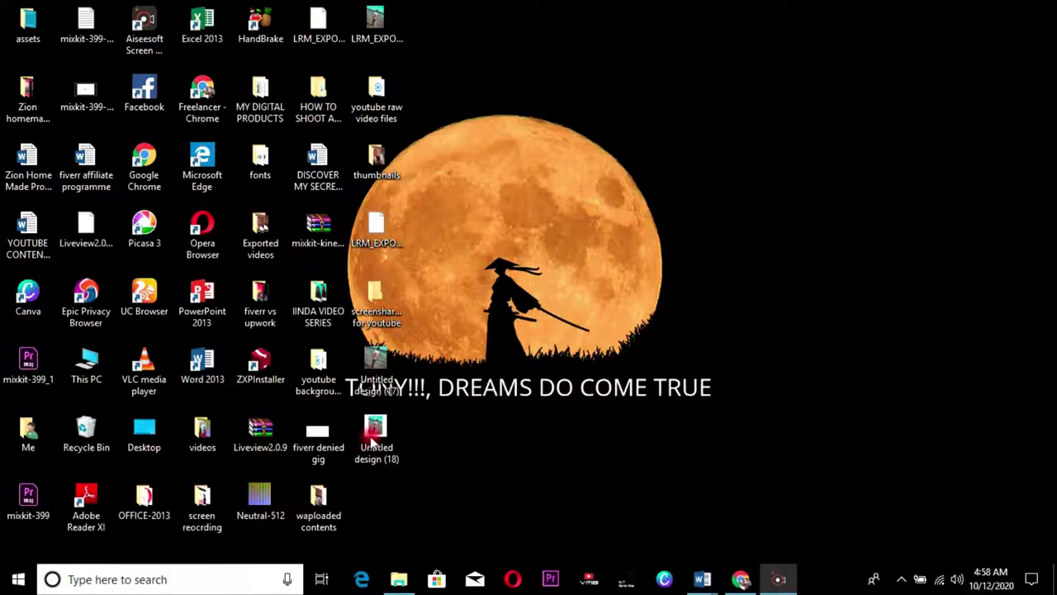
Step: Close the saved message, preview the design full screen, then go to the YouTube tab
left_click(741, 580)
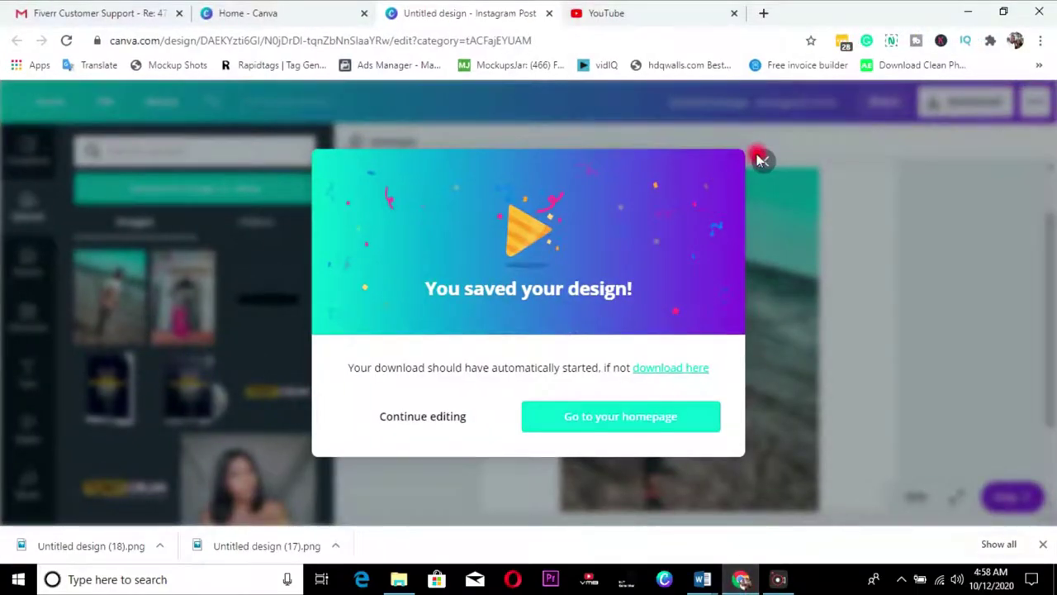
left_click(764, 159)
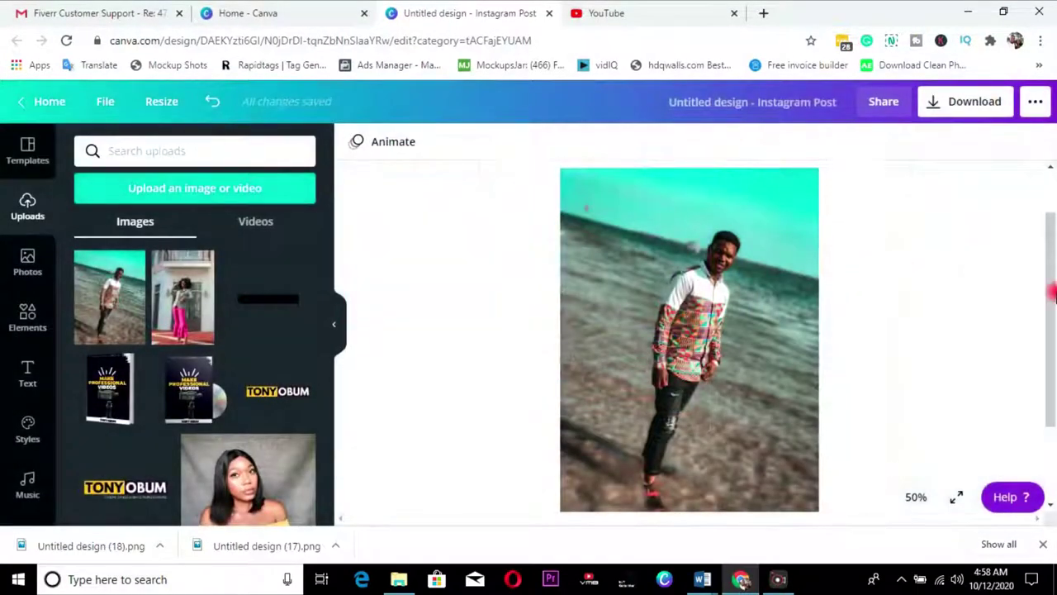
left_click_drag(1052, 294, 1053, 277)
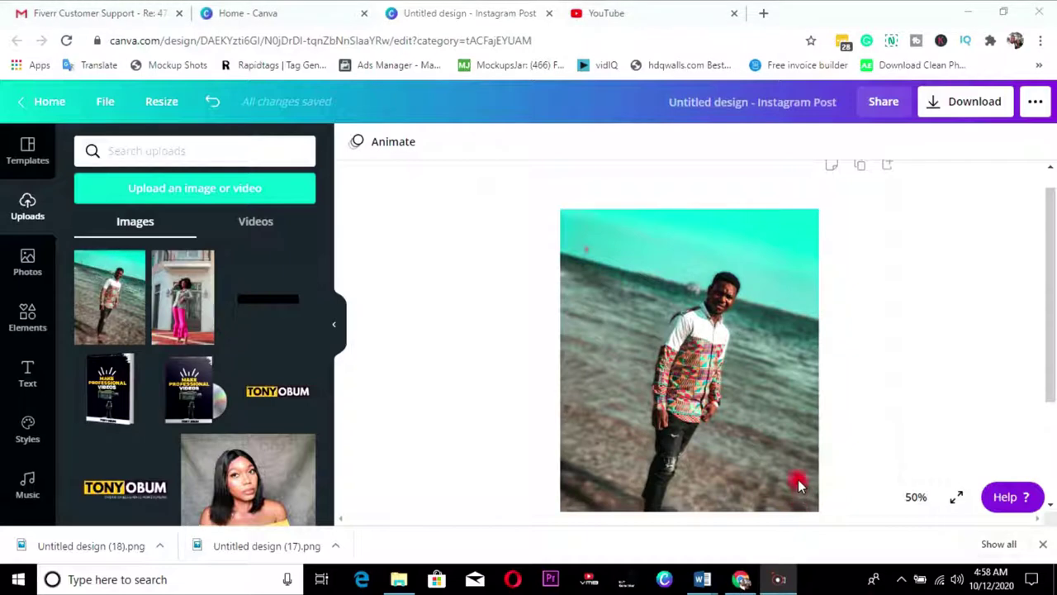
left_click(956, 497)
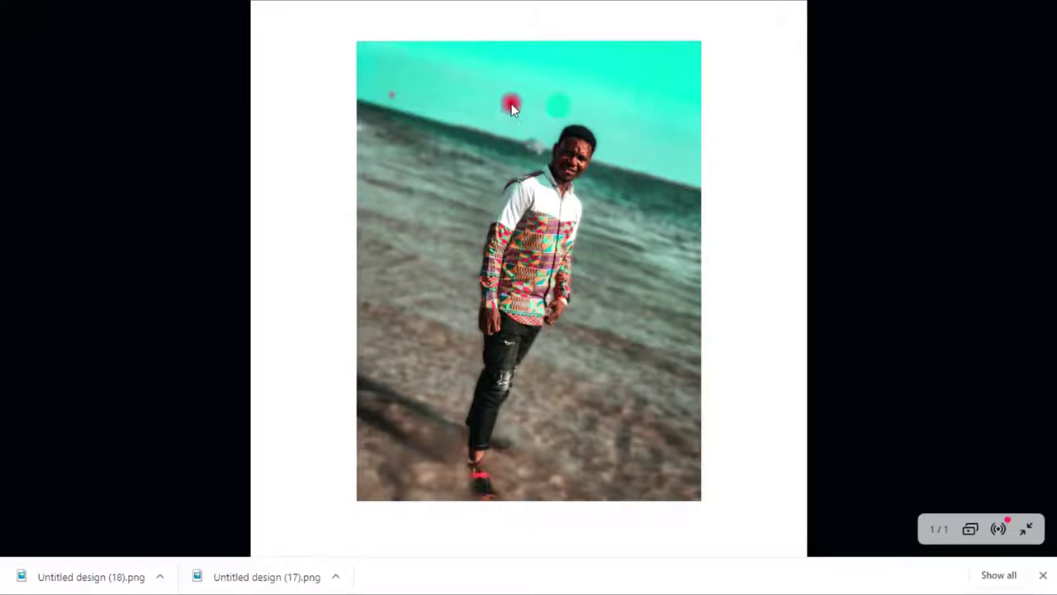
key("Escape")
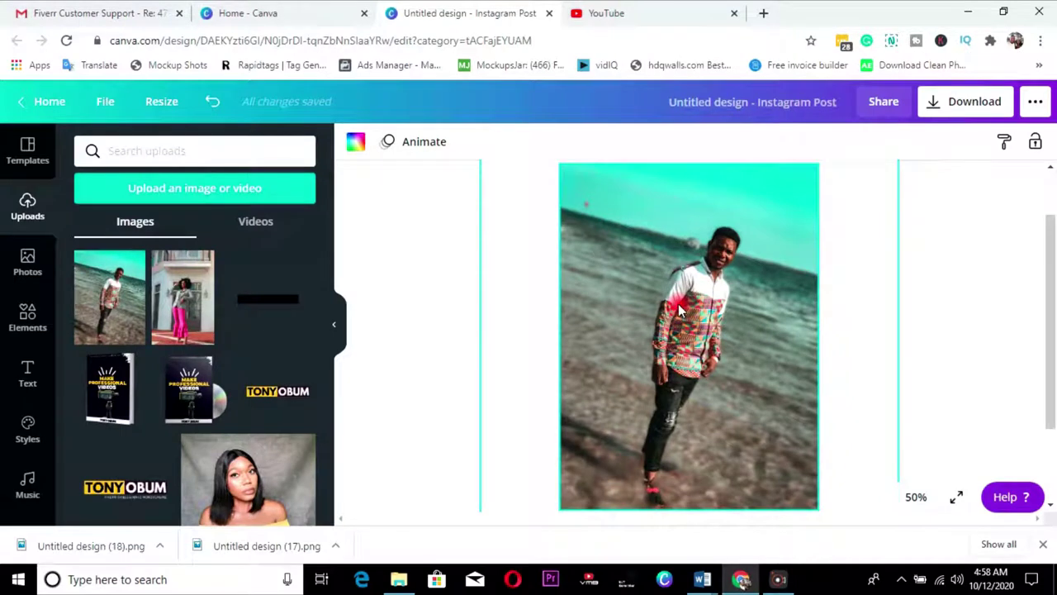
left_click(633, 12)
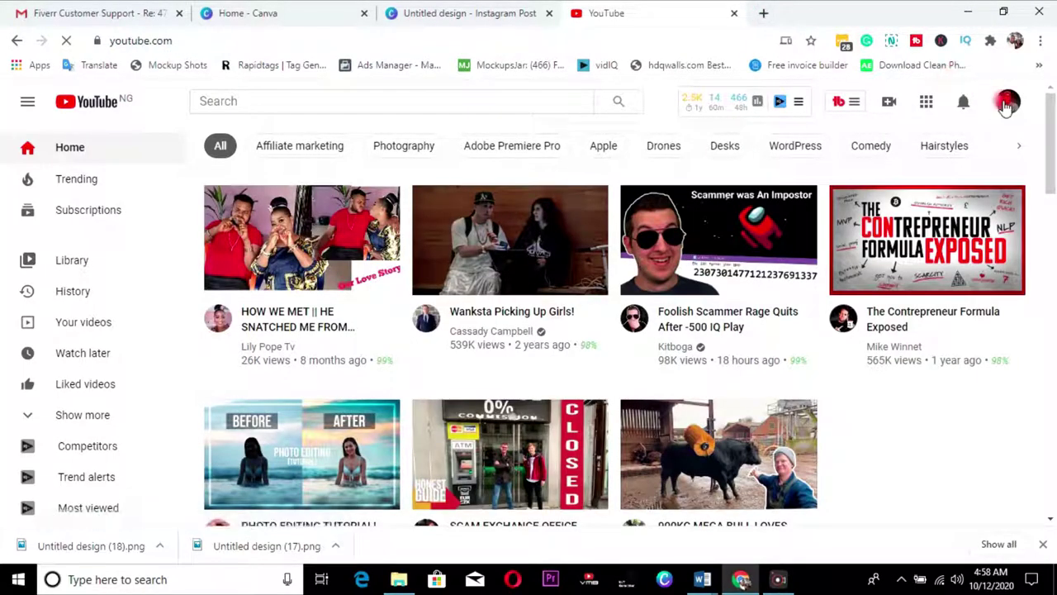
Step: Go to Your channel from the avatar menu and scroll down to the Uploads row
left_click(1006, 103)
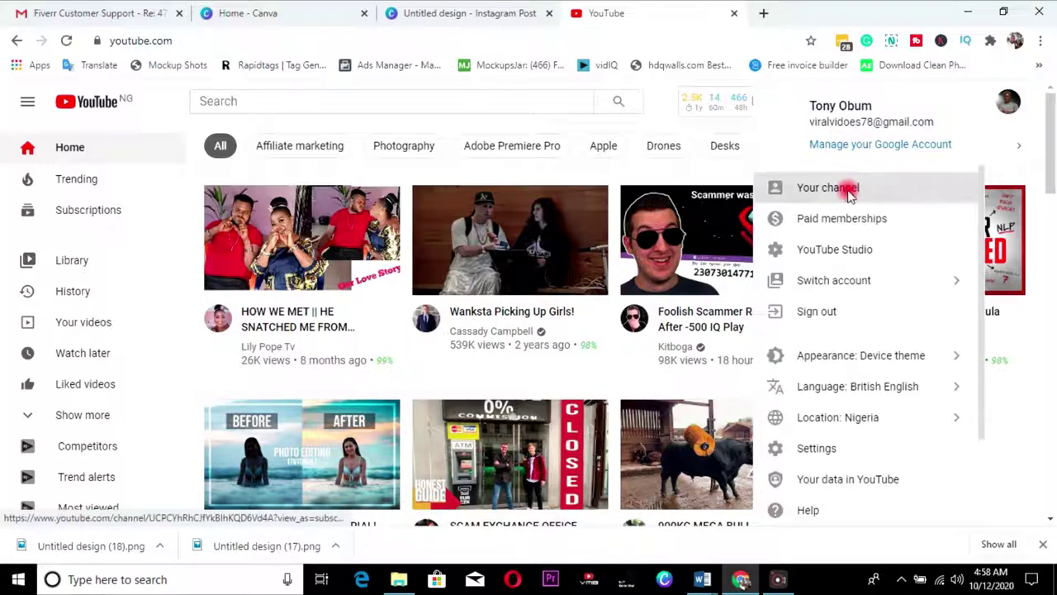
left_click(849, 190)
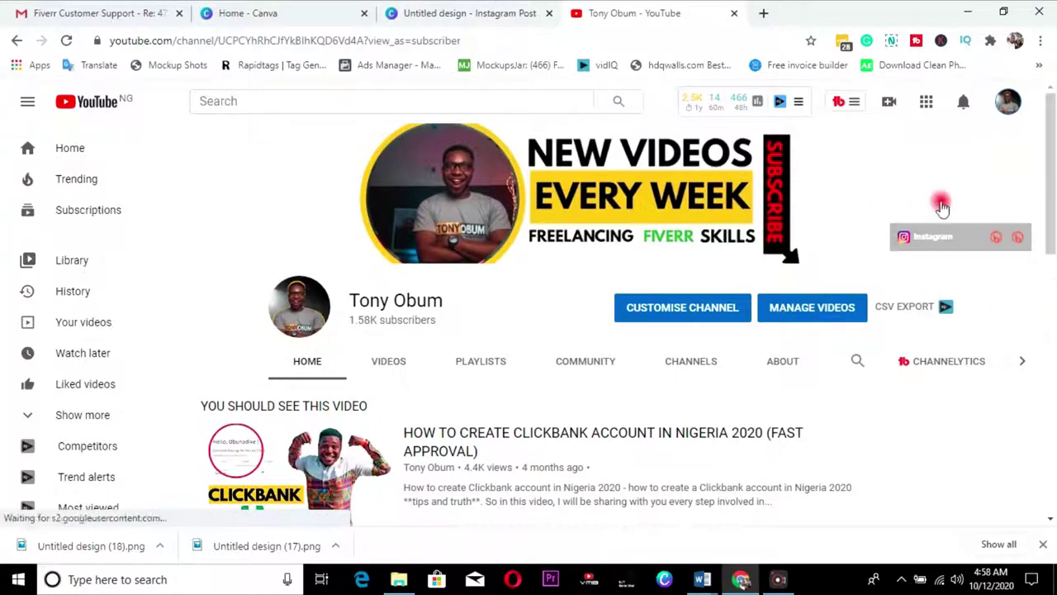
left_click_drag(1053, 147, 1052, 291)
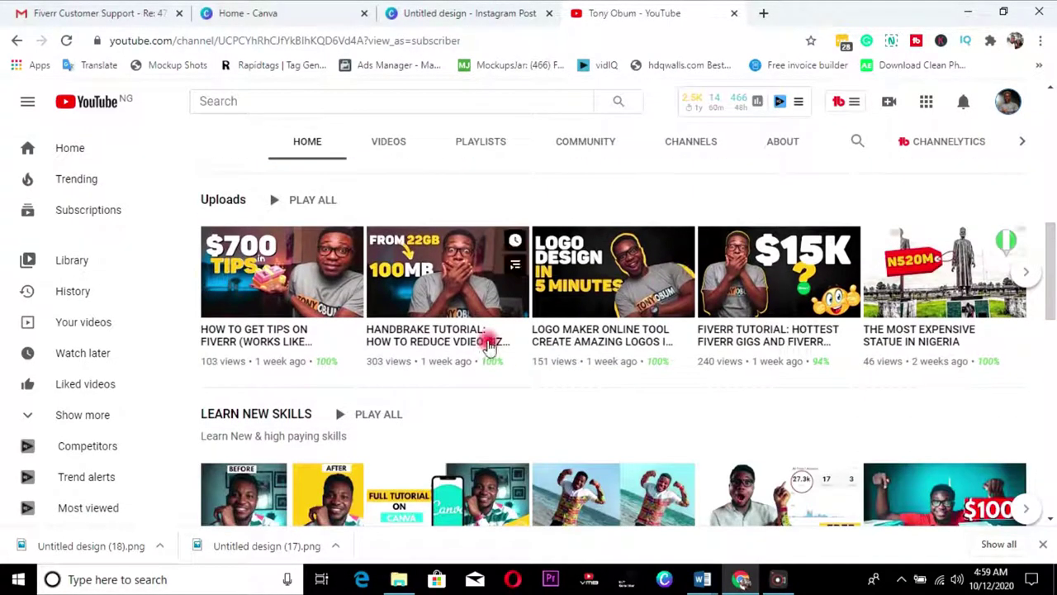